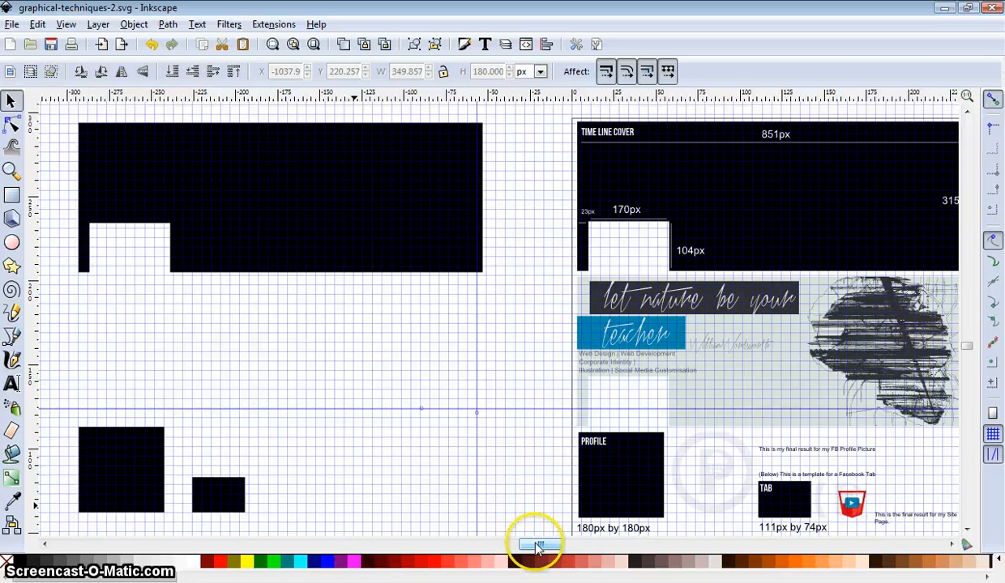
Import the wolverine-fly-apart image from the Level2 folder into the document
scroll(531, 548, left, 3)
scroll(531, 548, left, 1)
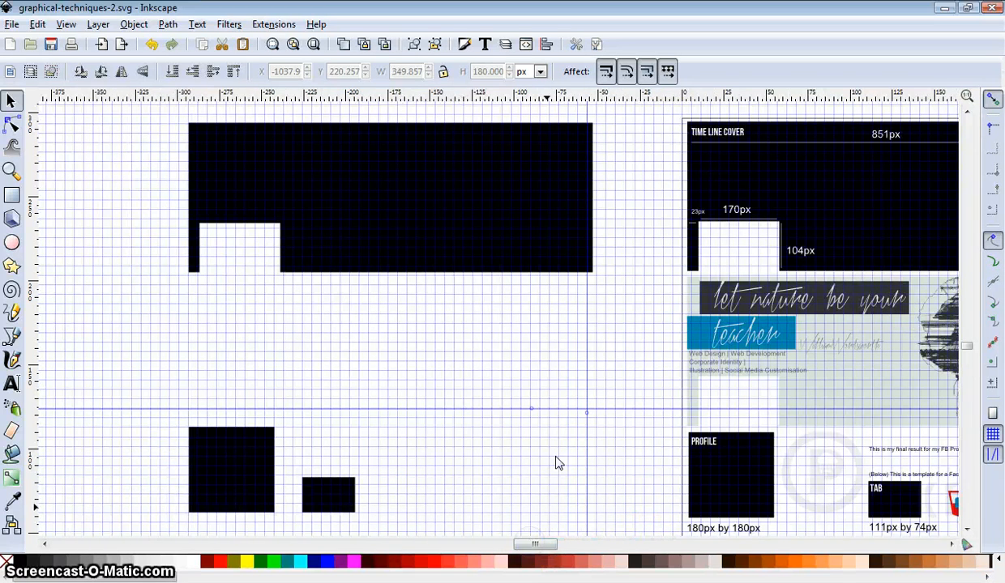
scroll(559, 463, up, 1)
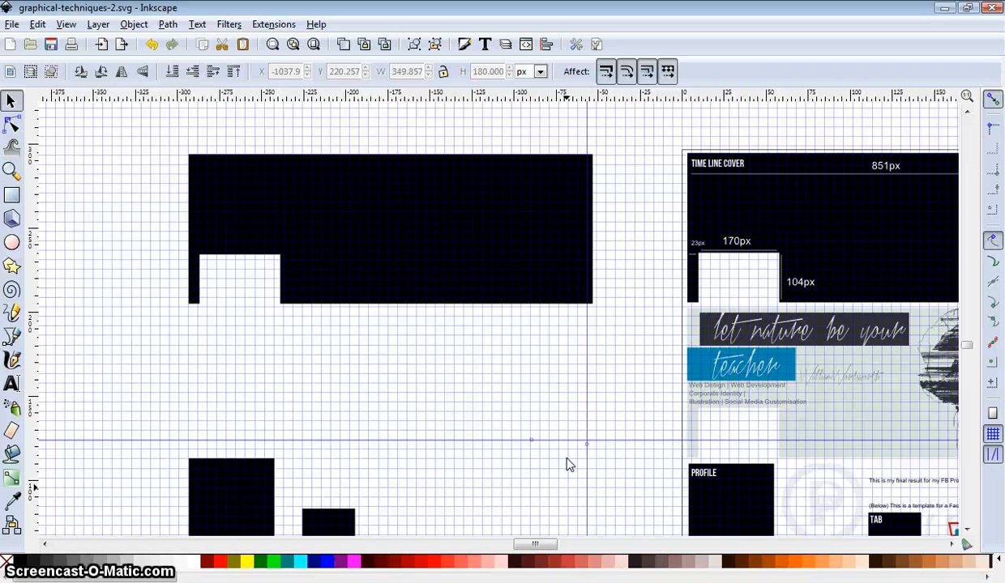
mouse_move(559, 474)
mouse_down()
mouse_move(547, 490)
mouse_move(204, 202)
mouse_up()
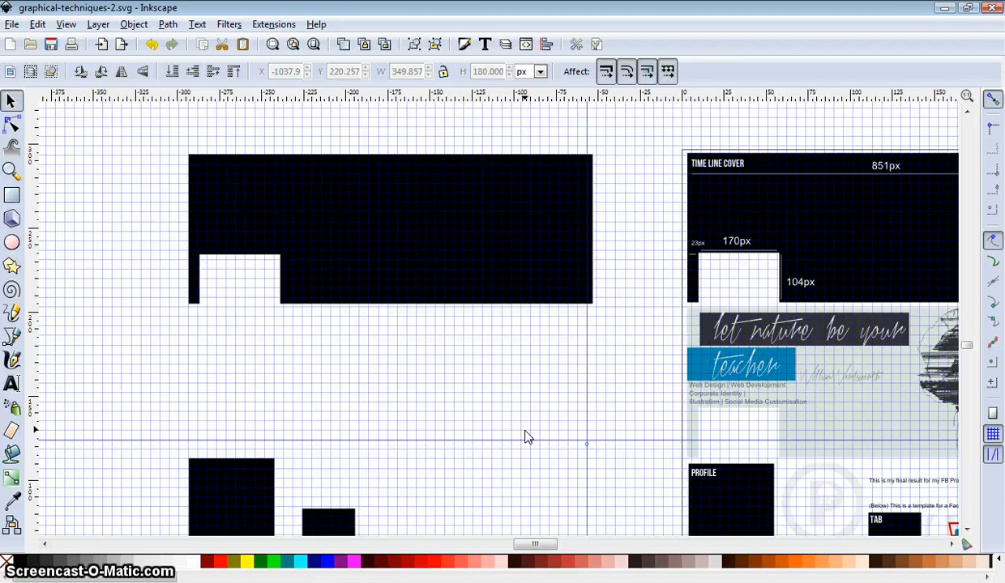
click(13, 25)
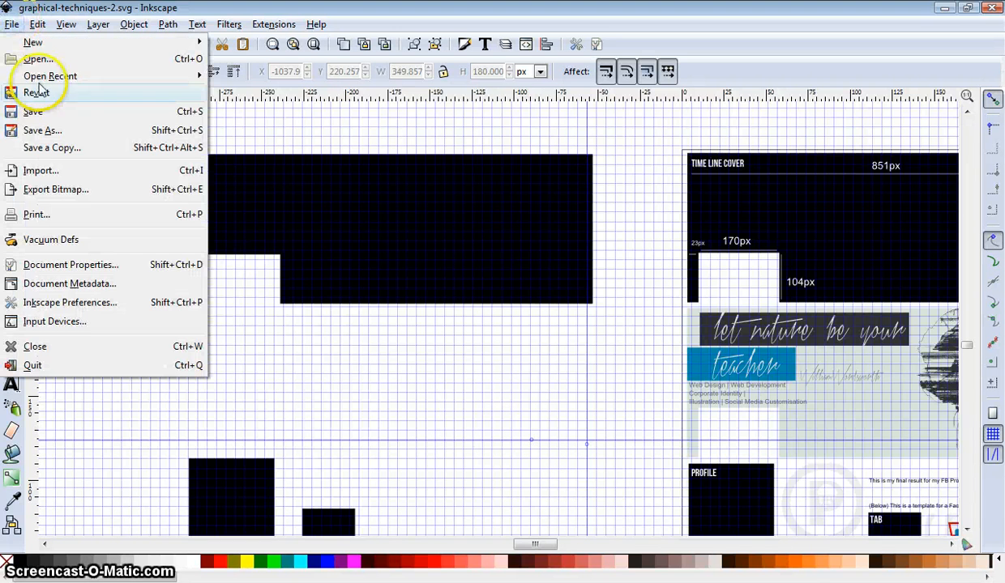
click(79, 172)
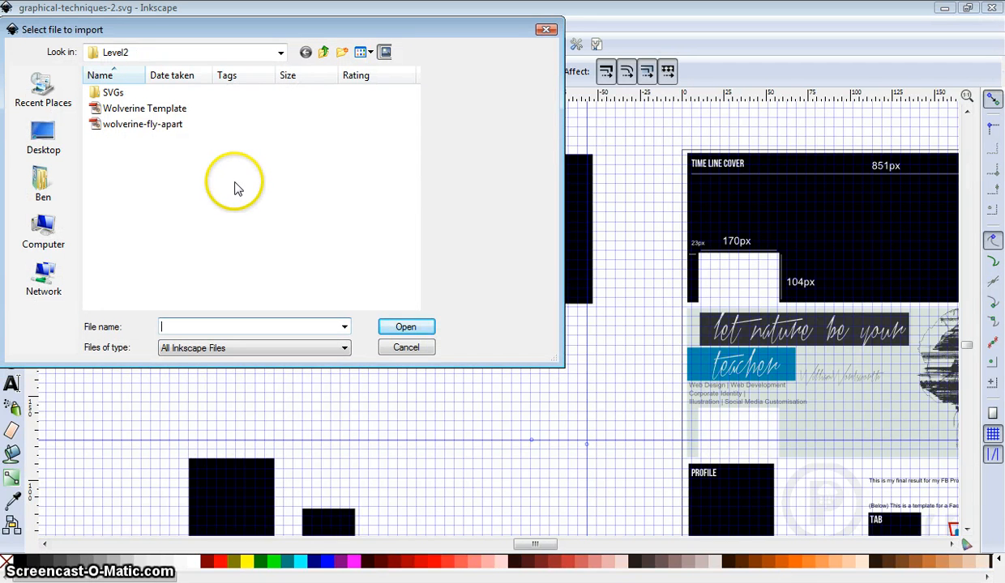
click(139, 129)
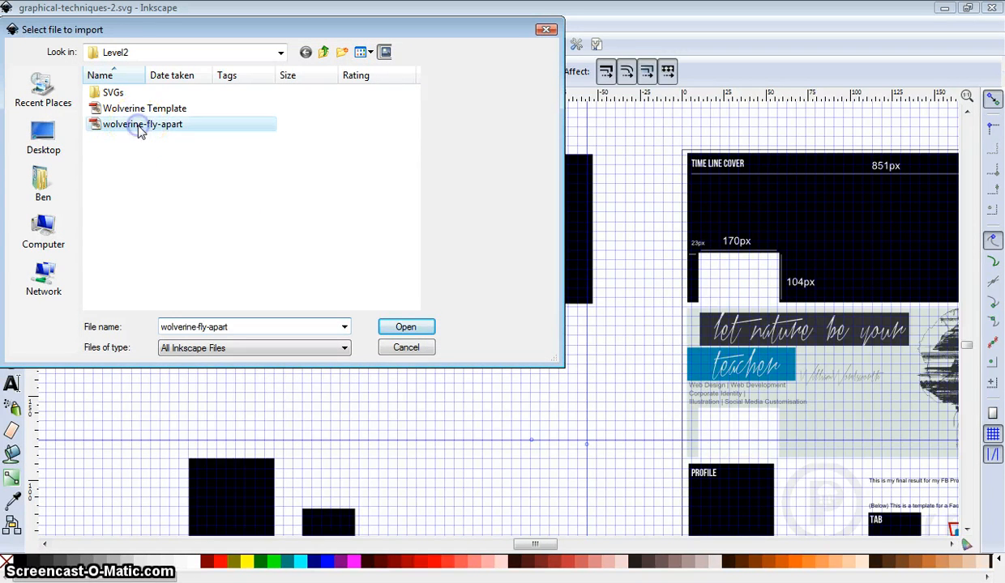
click(408, 330)
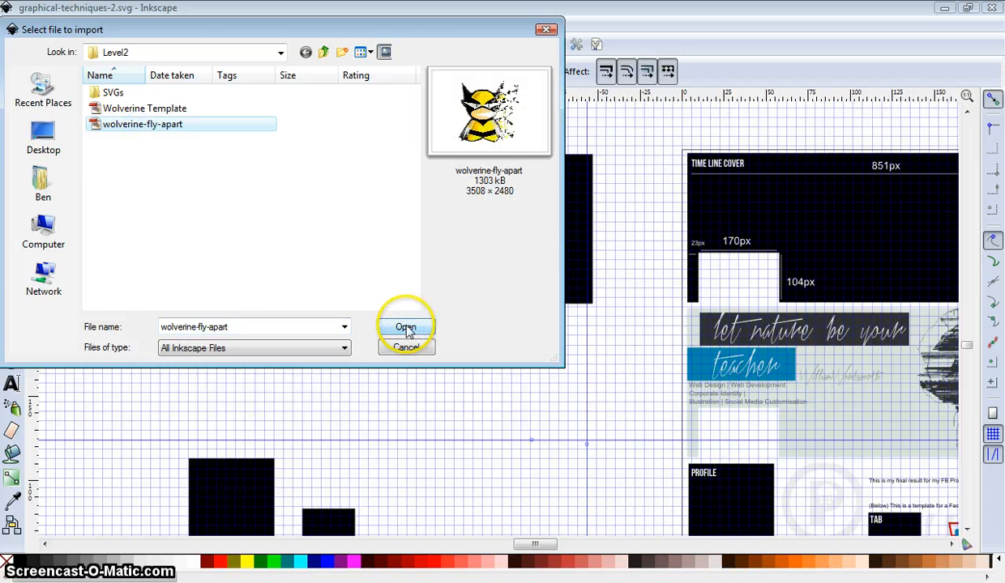
Lock the imported image's width-to-height ratio and scale it down to about 1109 px wide
click(578, 377)
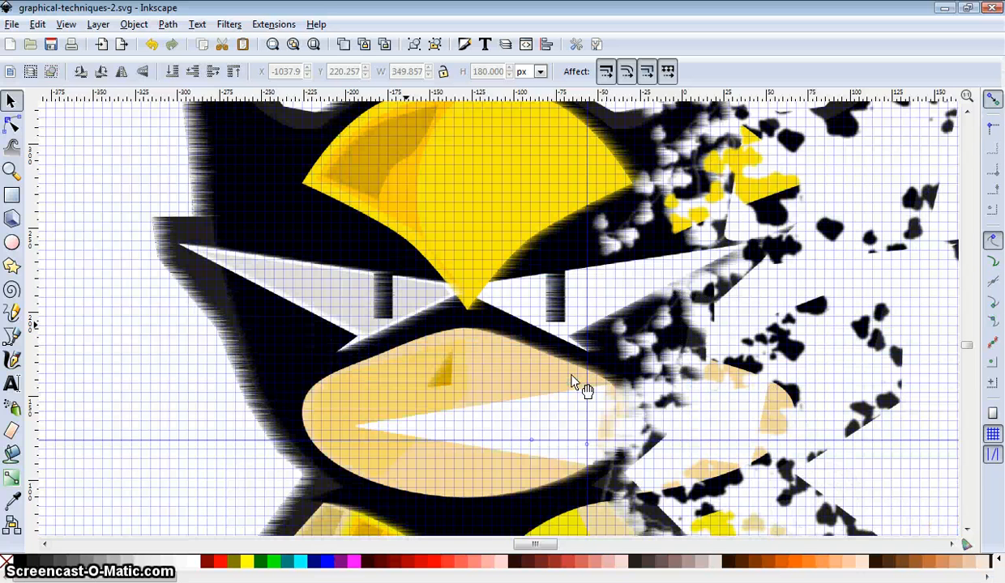
click(466, 345)
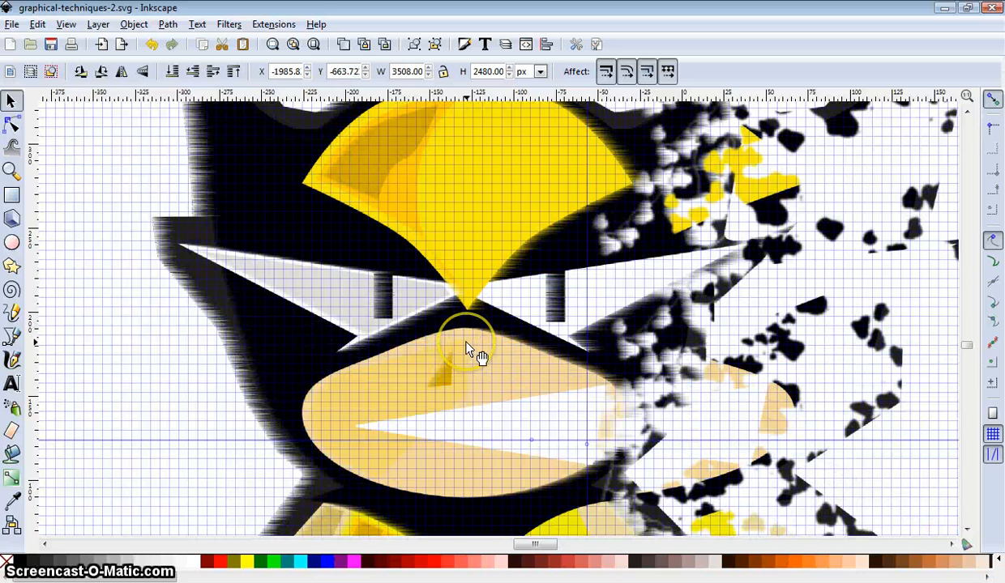
key(minus)
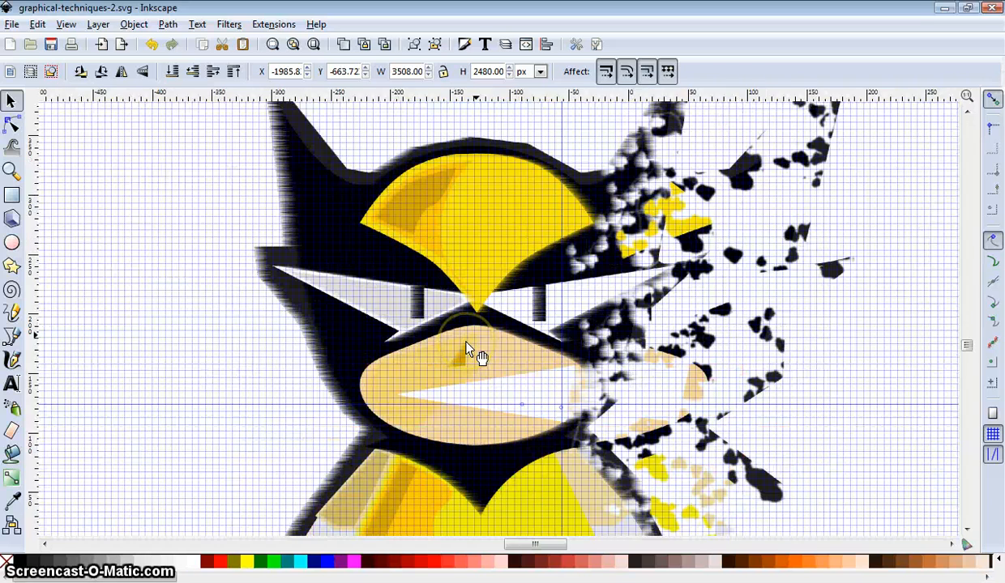
key(minus)
key(minus)
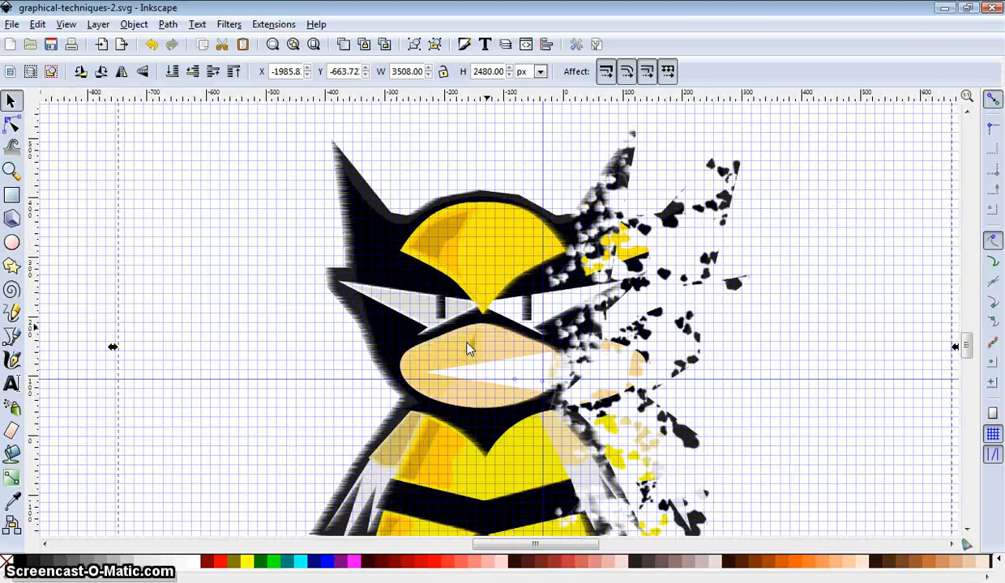
click(443, 72)
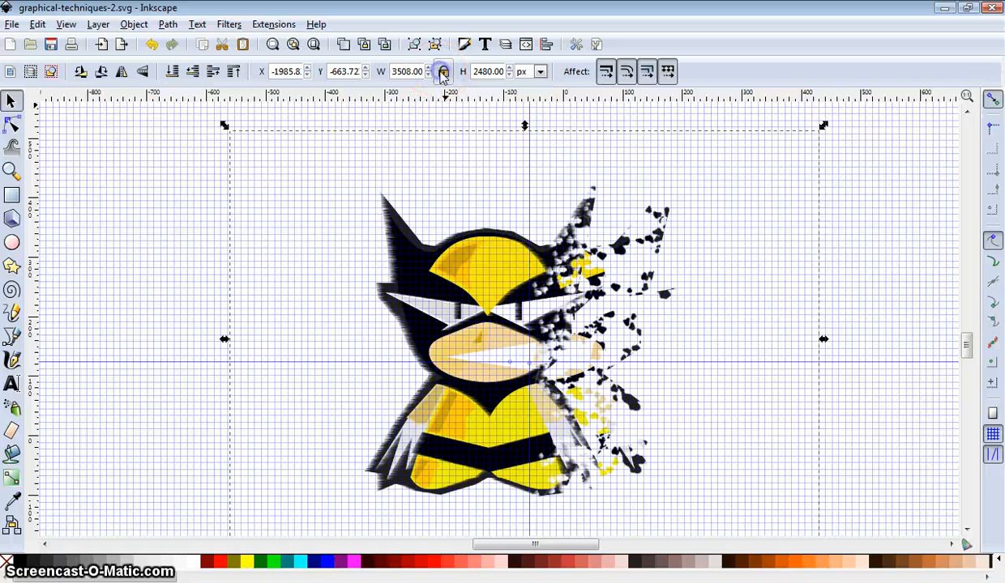
drag(224, 126, 630, 390)
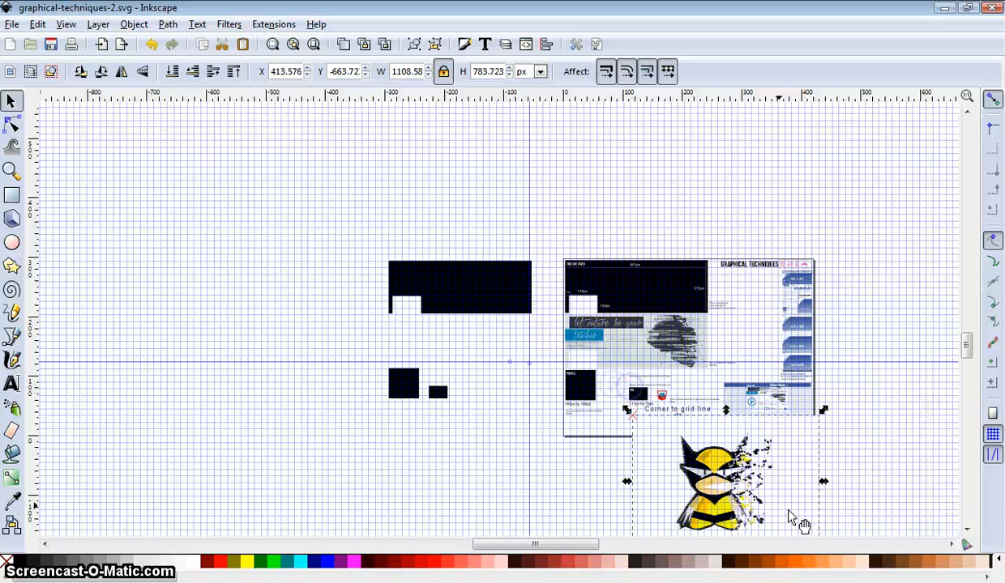
Move the Wolverine image over the blank black cover shape beside the page and shrink it to about 669 px wide
drag(733, 476, 431, 280)
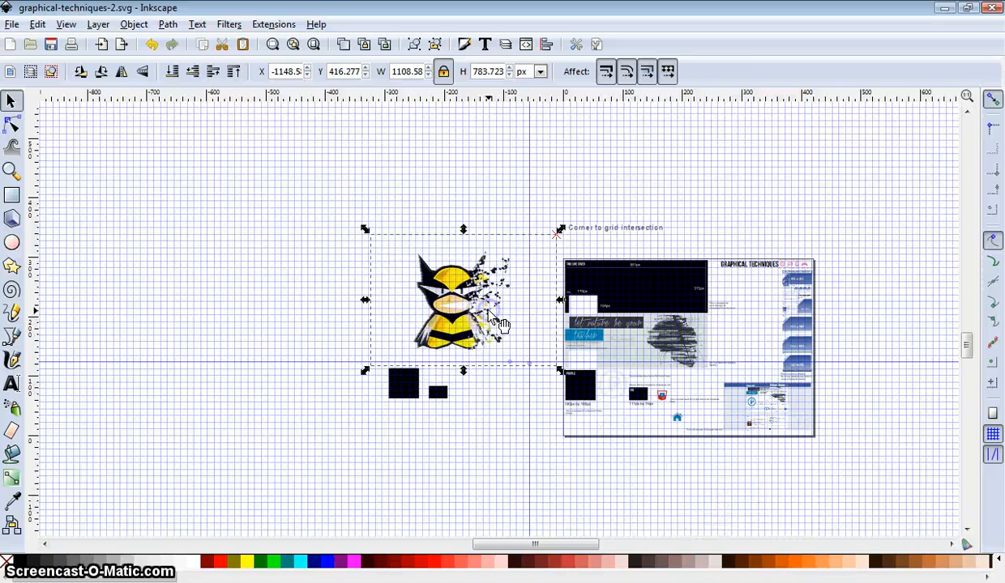
click(576, 366)
drag(561, 369, 507, 307)
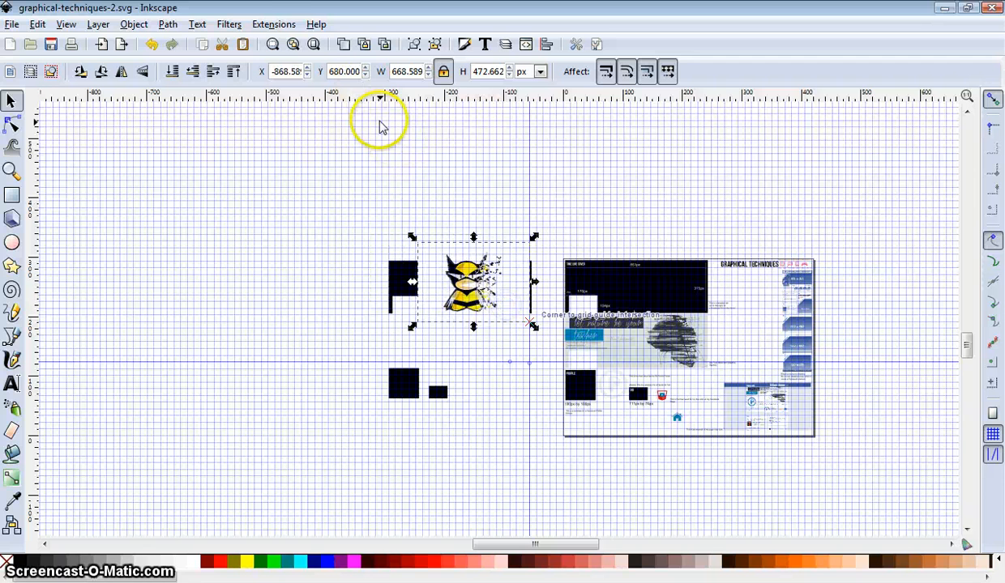
Align the image's left edge with the black cover shape and enlarge it to 860 px wide, covering the whole shape
click(272, 44)
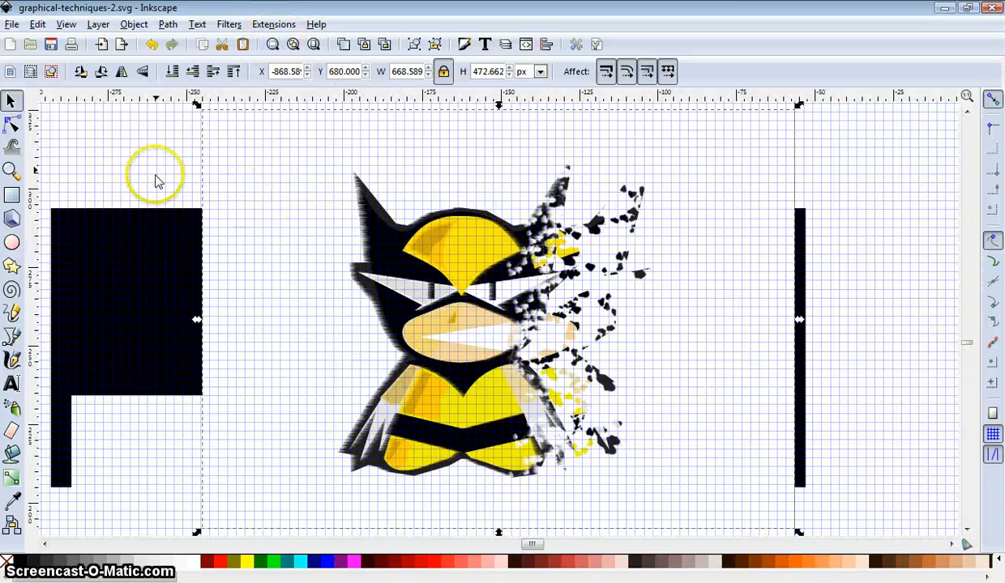
key(minus)
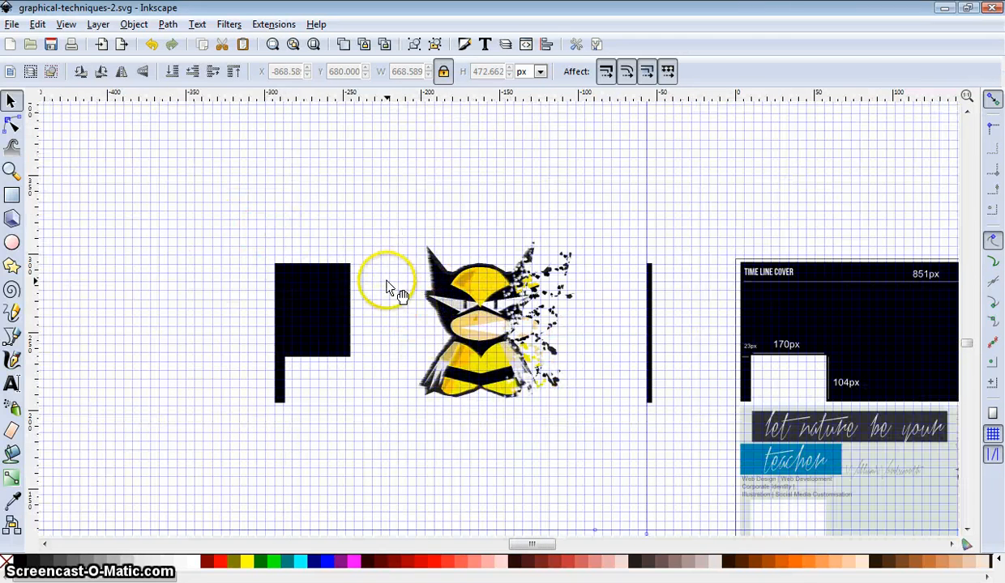
drag(388, 288, 309, 310)
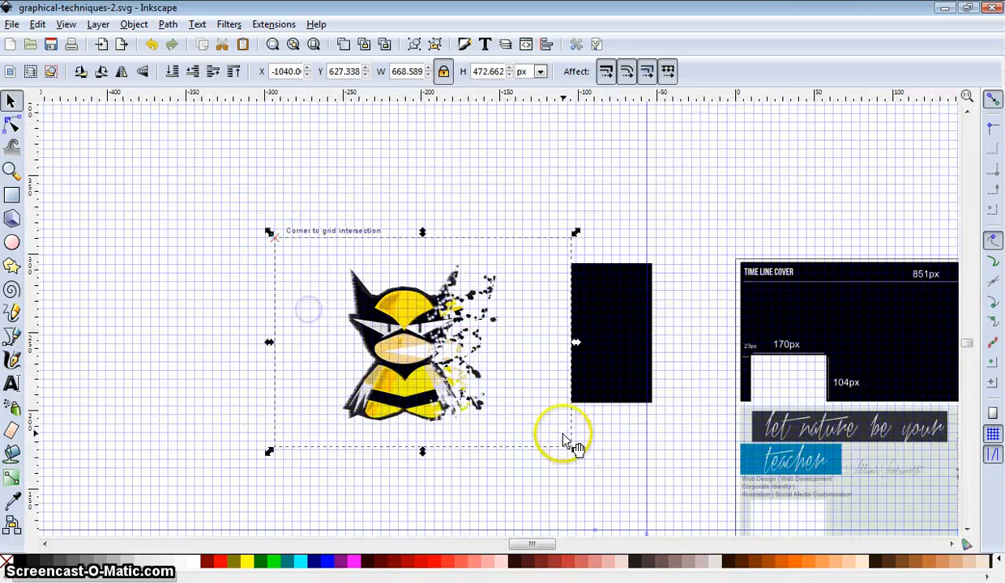
drag(577, 450, 669, 515)
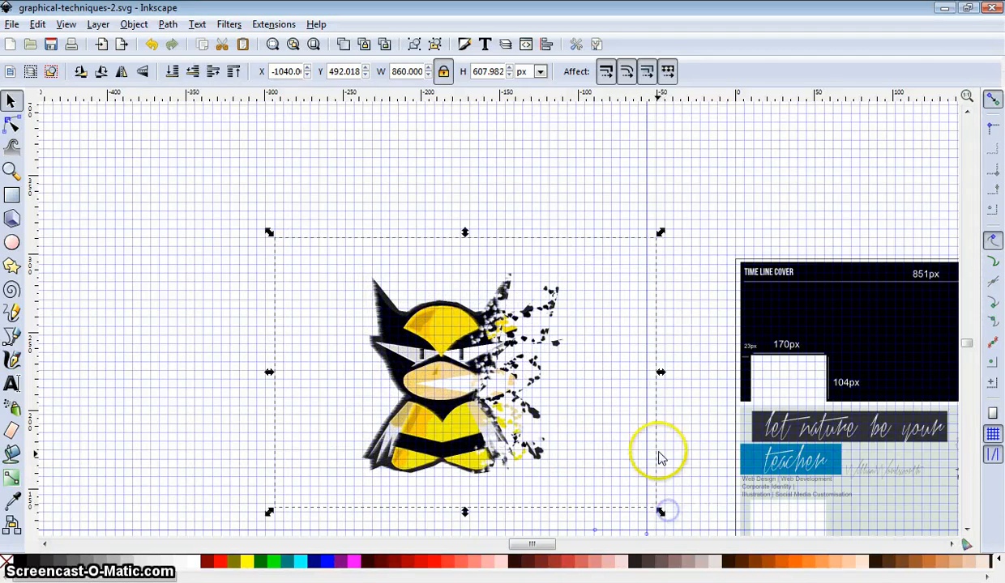
mouse_move(462, 436)
mouse_down()
mouse_move(476, 449)
mouse_move(478, 427)
mouse_up()
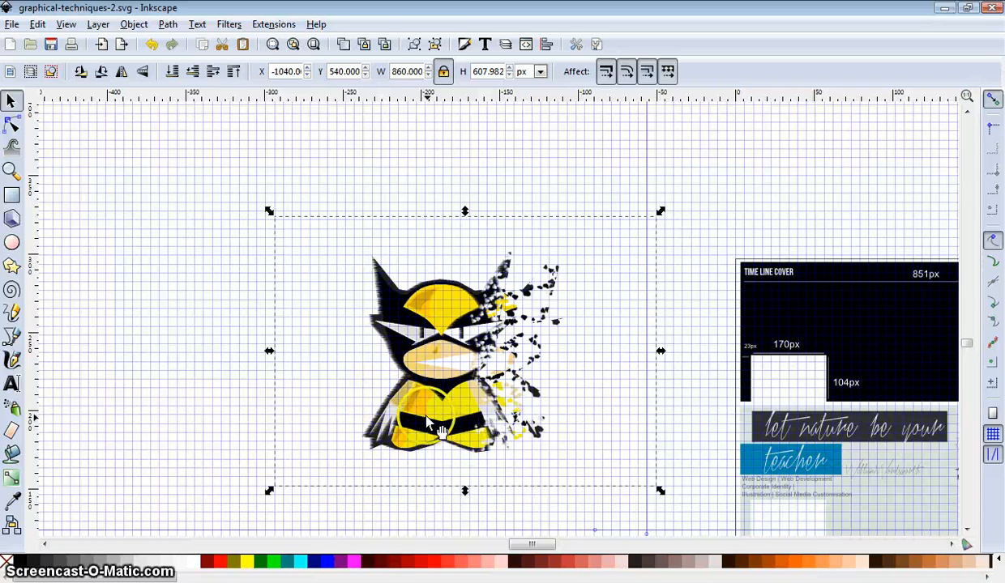
Lower the Wolverine image to the bottom behind the black cover shape and shift it up to Y 580 px
click(131, 25)
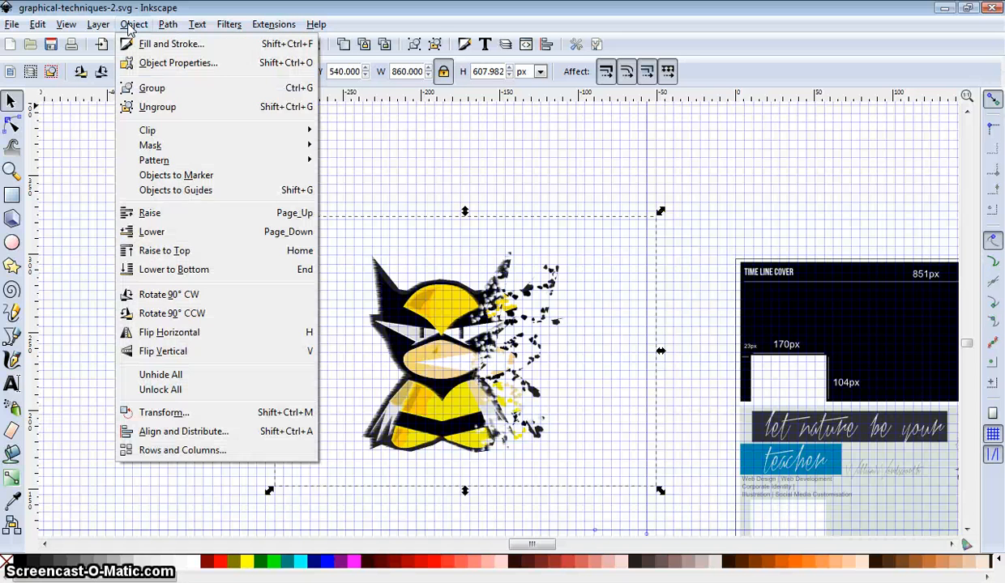
click(208, 273)
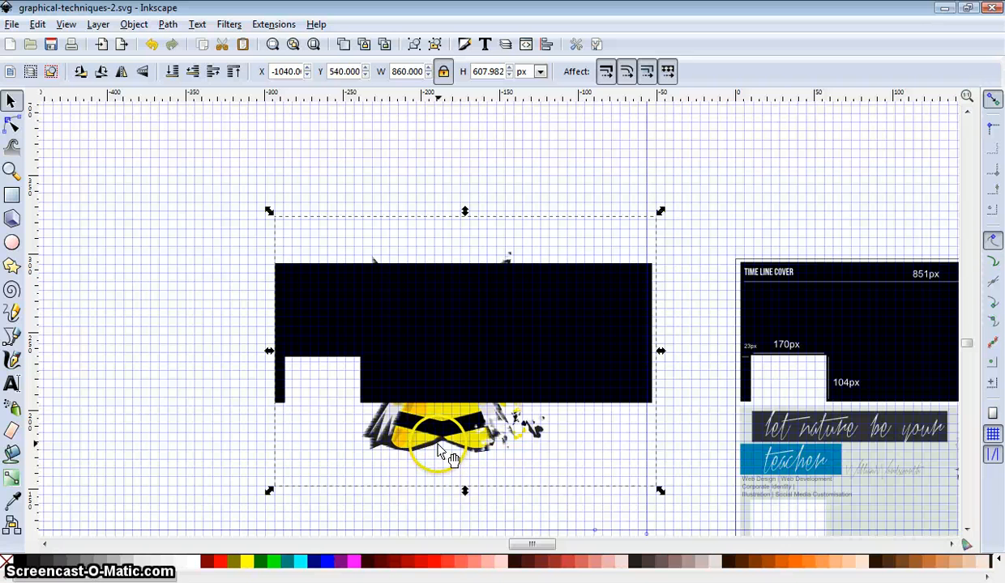
drag(438, 452, 427, 430)
mouse_move(529, 440)
mouse_down()
mouse_move(541, 448)
mouse_move(536, 463)
mouse_move(535, 448)
mouse_up()
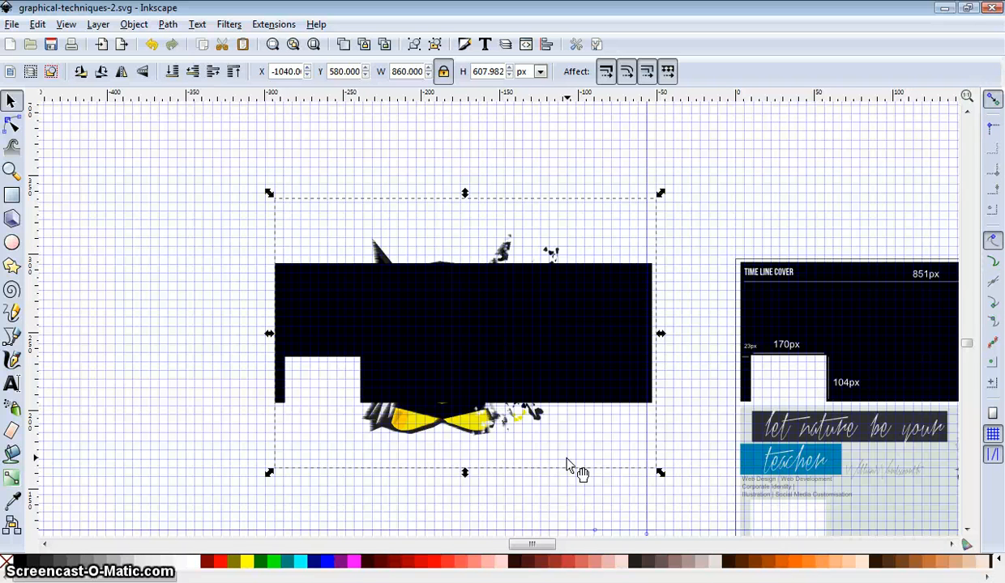
Clip the Wolverine image with the black cover shape in front of it
click(469, 340)
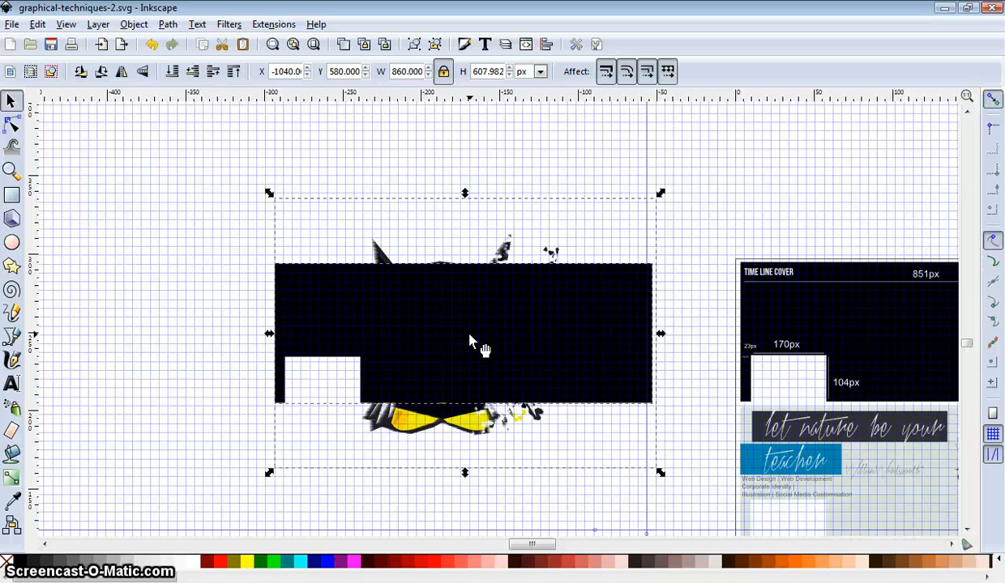
click(143, 26)
mouse_move(175, 133)
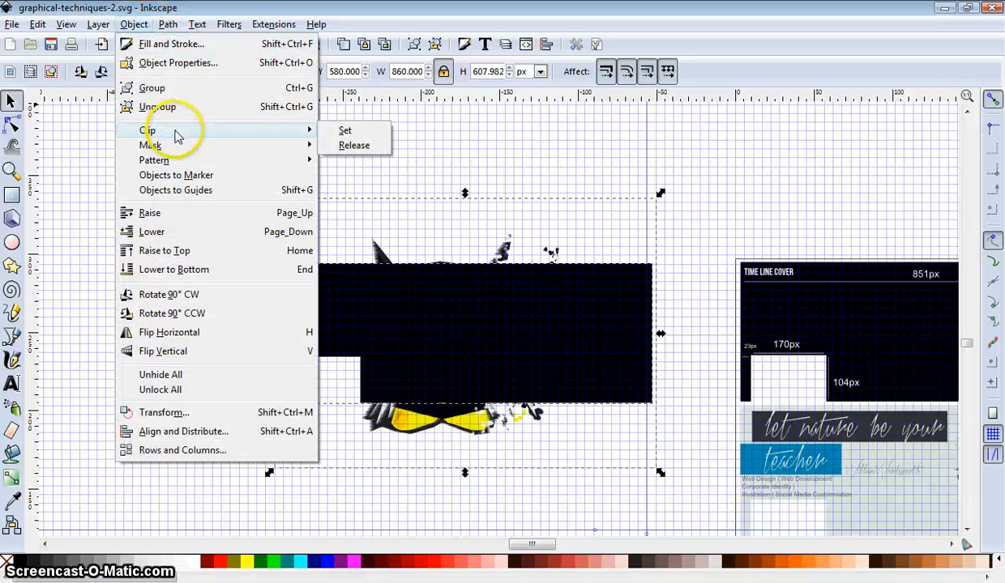
click(333, 132)
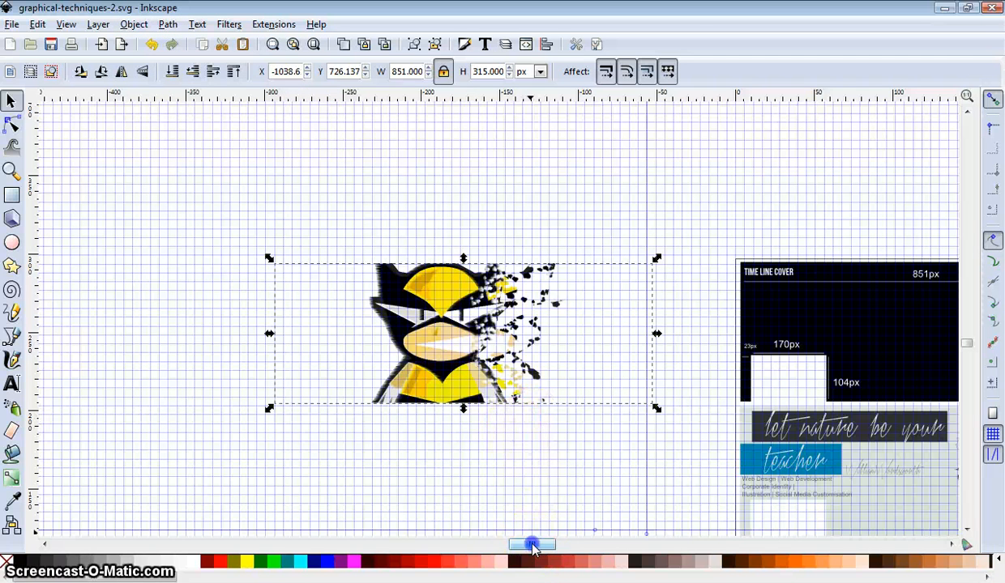
Move the clipped image onto the Time Line Cover template on the page and raise it to the top
mouse_move(531, 544)
mouse_down()
mouse_move(547, 545)
mouse_move(537, 545)
mouse_up()
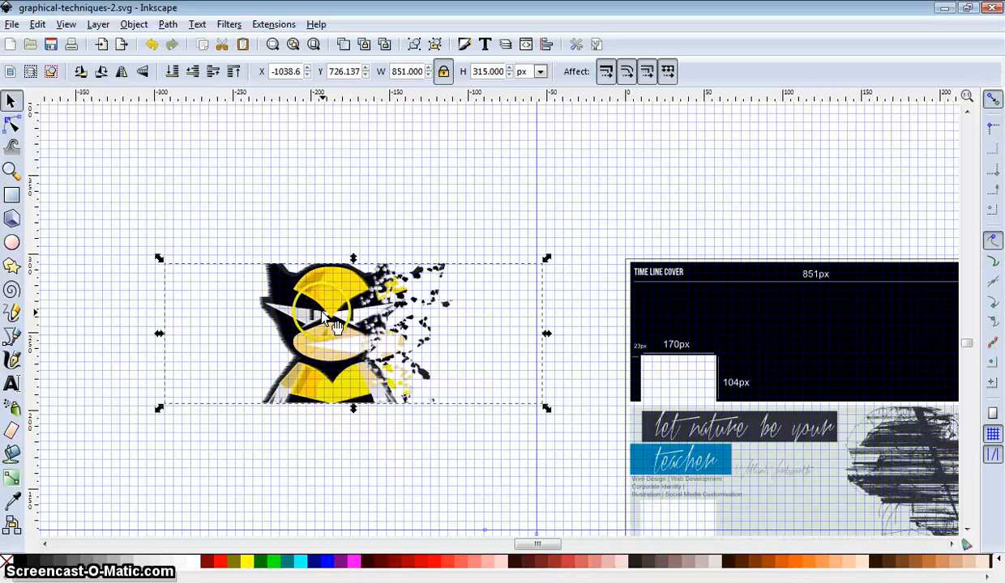
drag(323, 315, 747, 322)
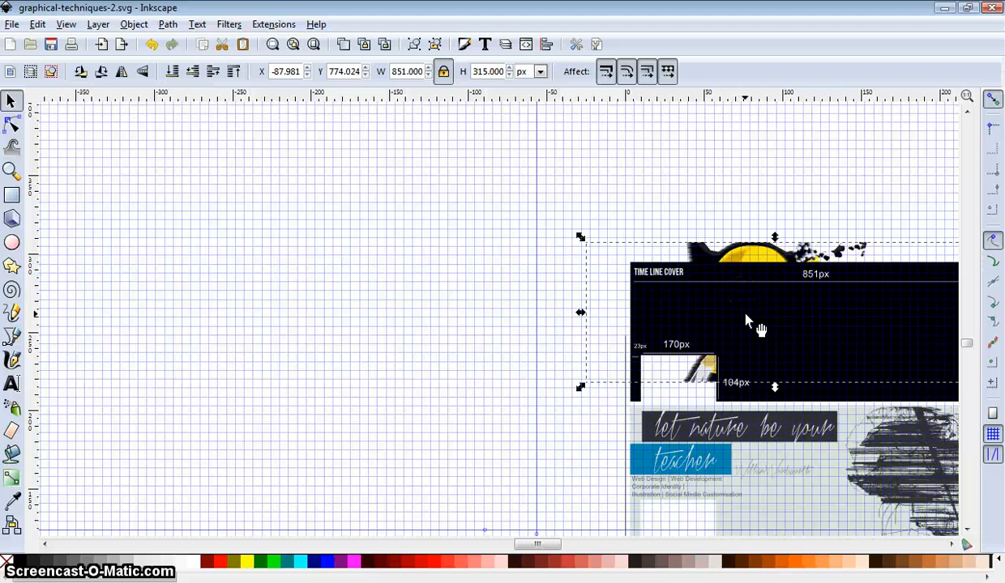
click(134, 25)
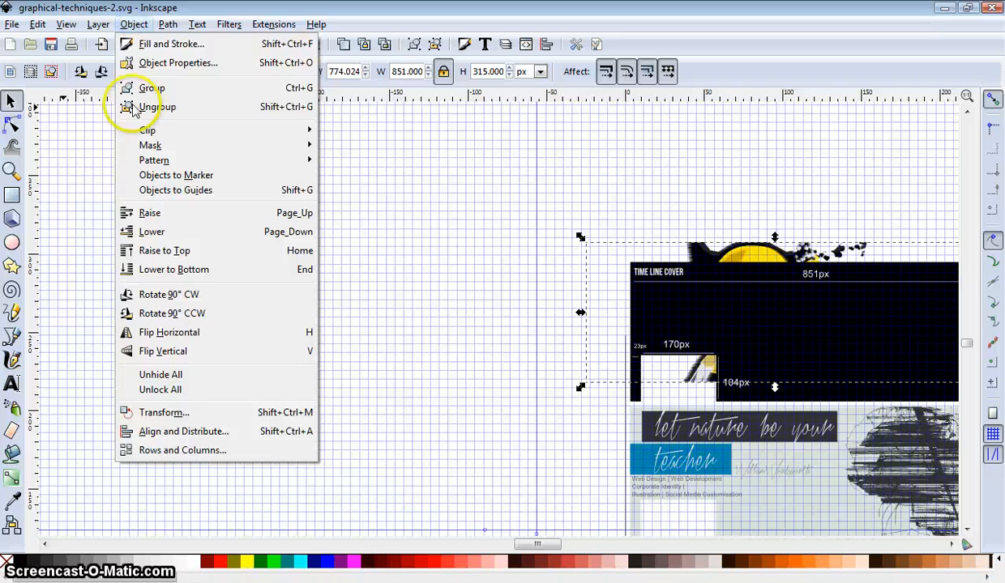
click(173, 251)
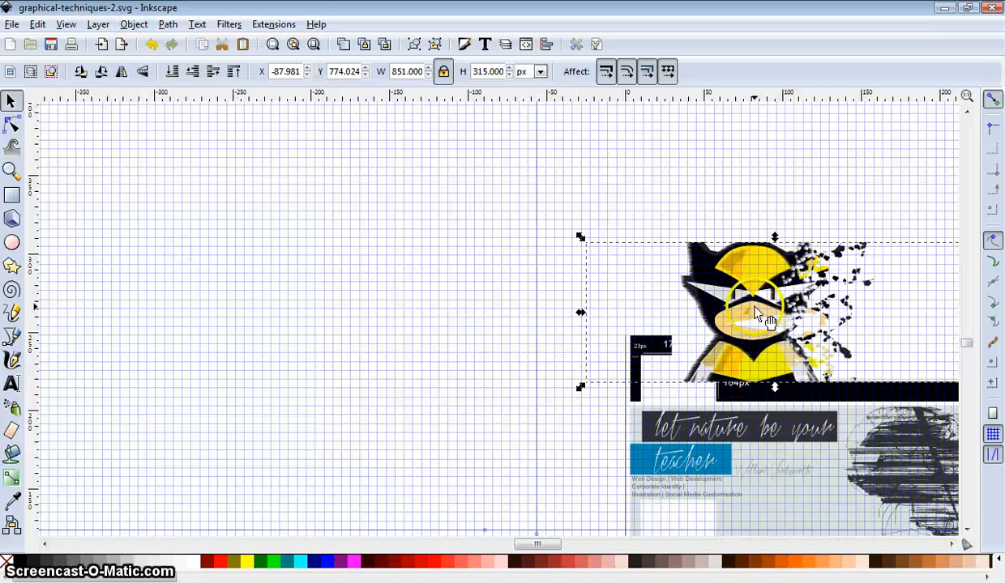
Move the clipped image back to the empty canvas area beside the page, at about X -1051 and Y 788 px
drag(762, 318, 435, 322)
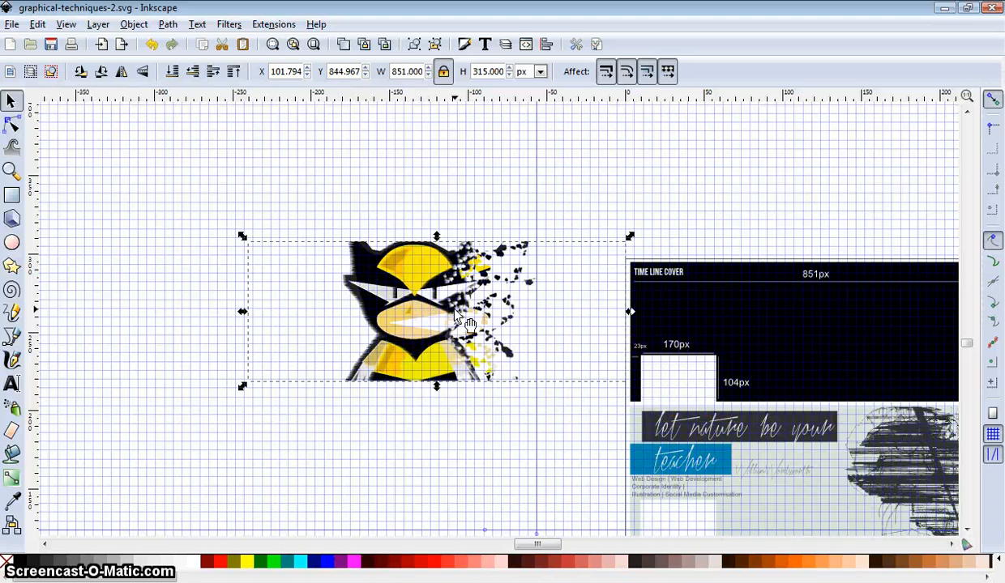
drag(357, 302, 351, 302)
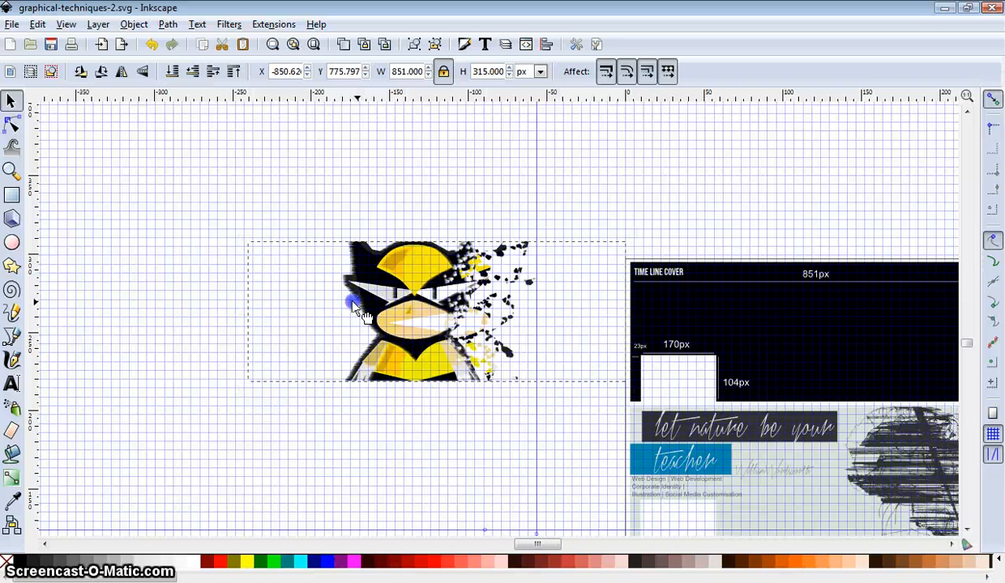
click(397, 204)
click(416, 293)
right_click(413, 293)
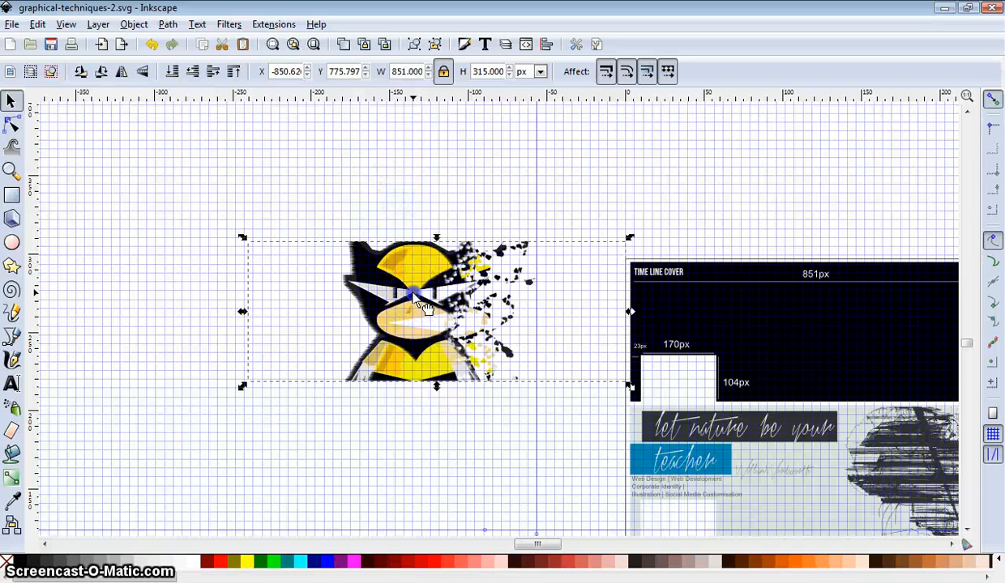
drag(415, 297, 319, 288)
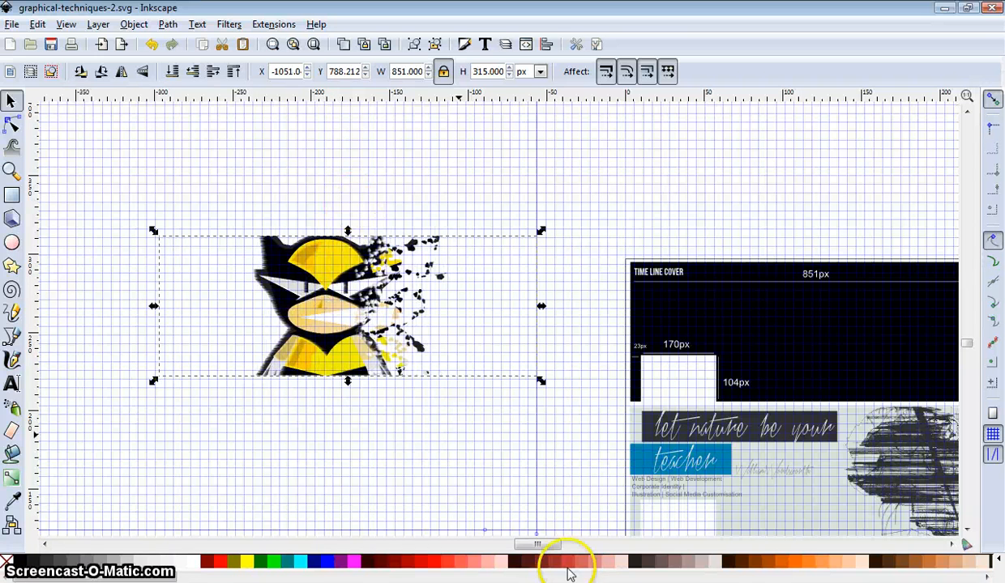
drag(541, 545, 538, 561)
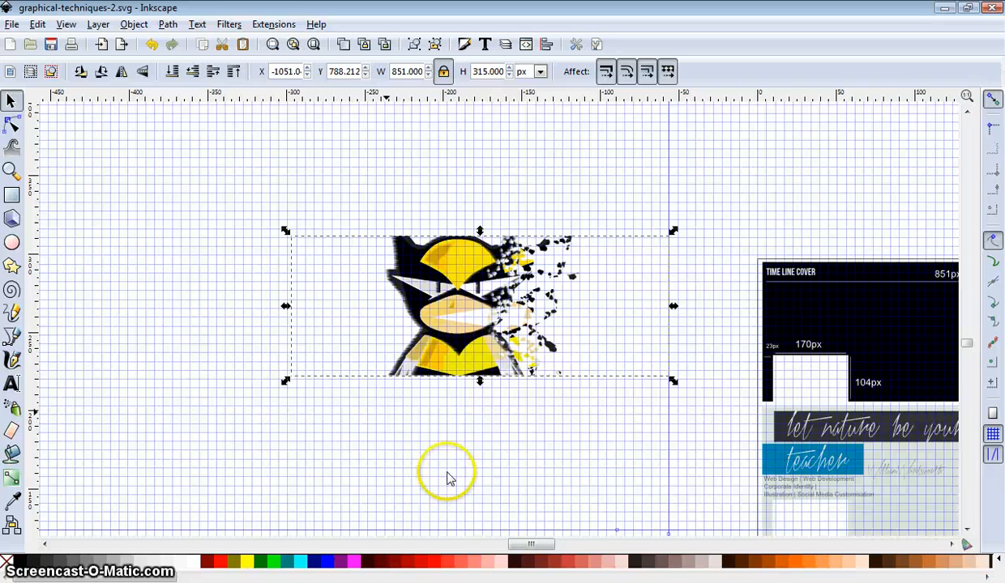
Draw a black rectangle about 290 by 180 px over the lower-left part of the clipped Wolverine image
click(272, 44)
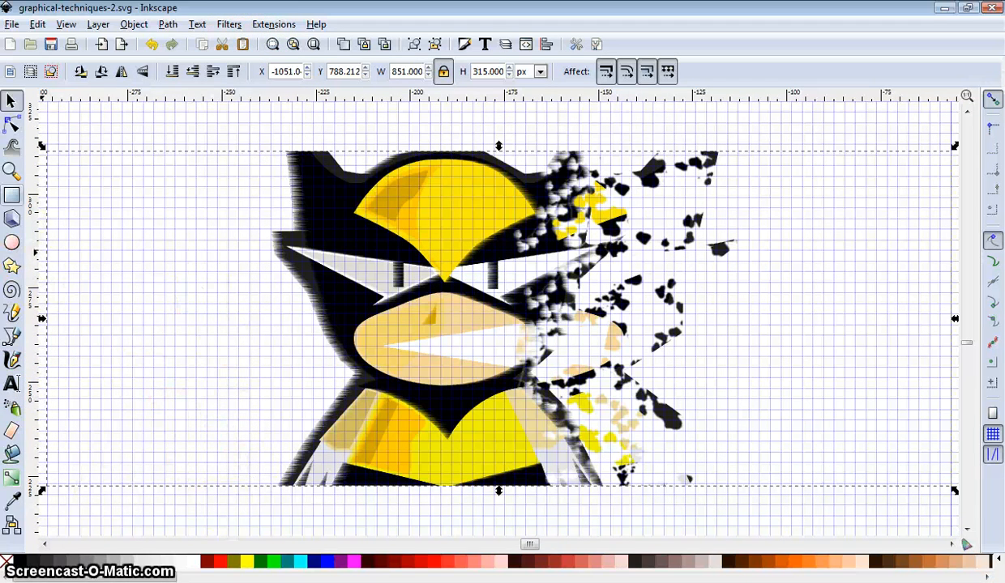
click(12, 195)
drag(58, 325, 366, 516)
click(11, 100)
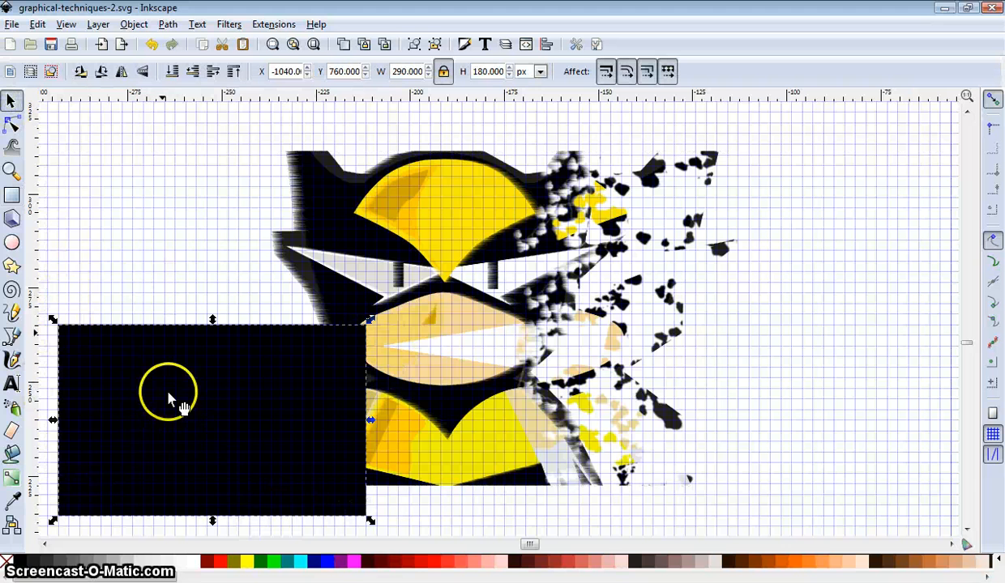
Lower the new black rectangle to the bottom of the stack and move it to about X -1066 and Y 769 px
click(132, 26)
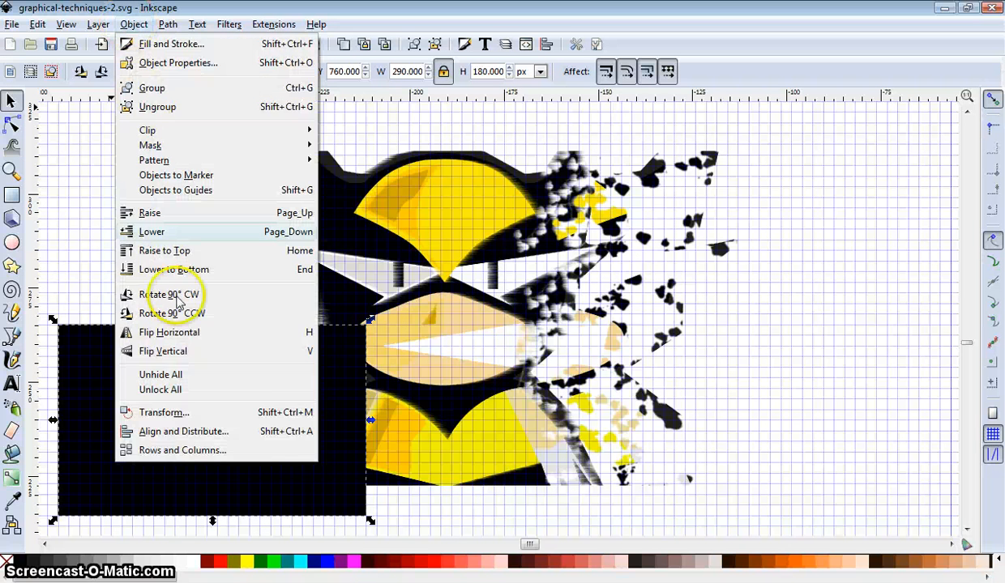
click(176, 266)
drag(181, 448, 158, 455)
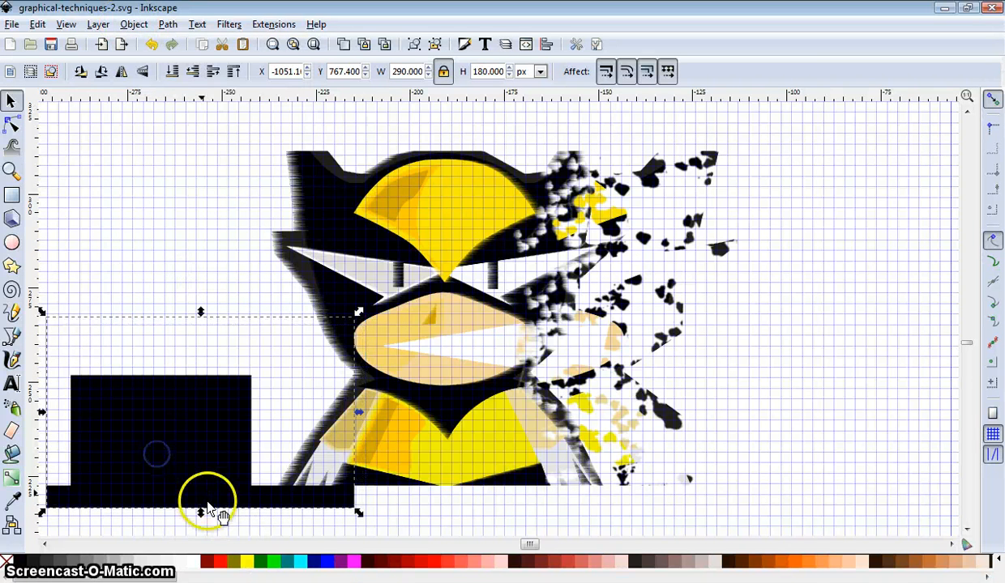
click(47, 545)
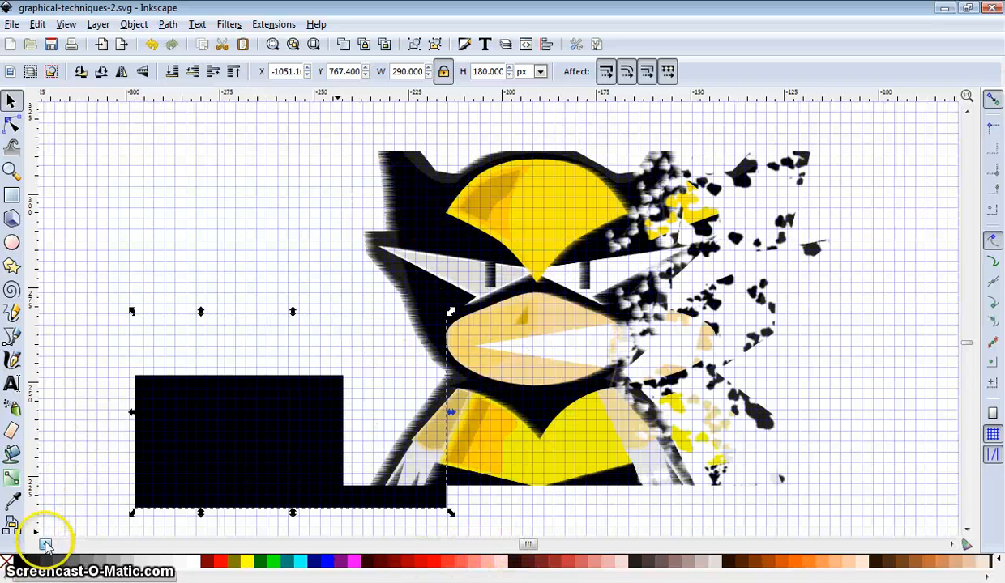
drag(243, 469, 226, 467)
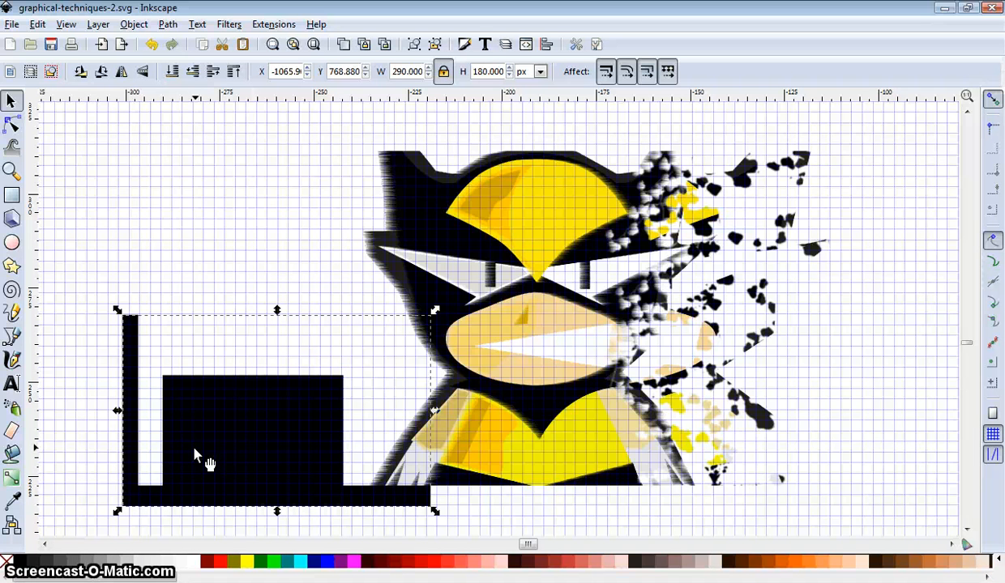
Create a square text frame in the empty area above the black block, beside the Wolverine's head
click(79, 369)
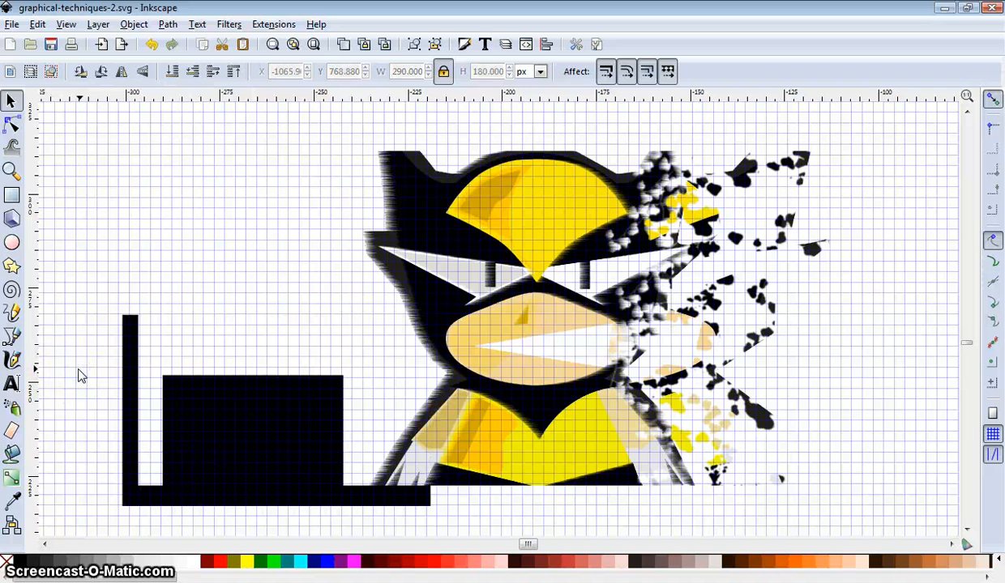
click(11, 384)
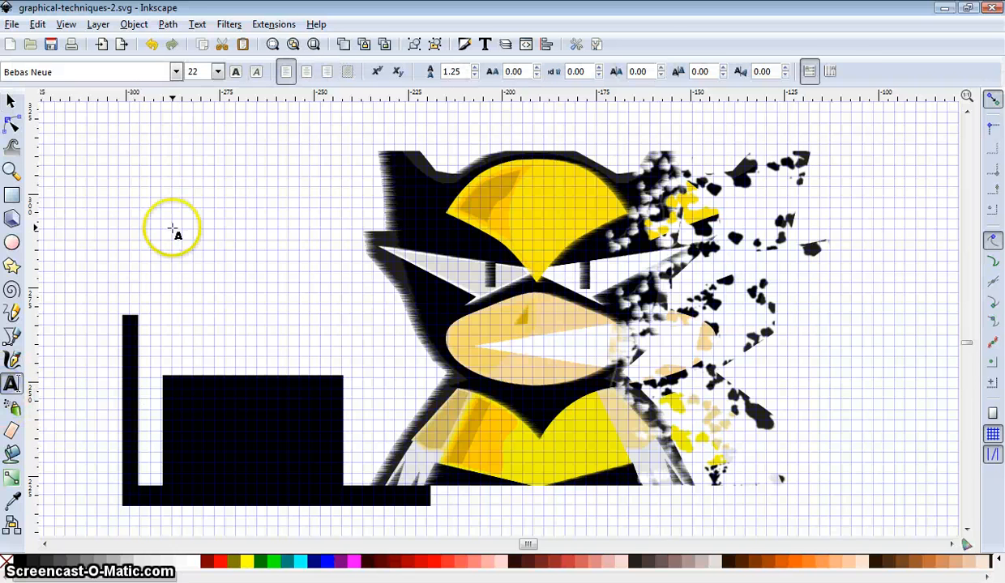
drag(170, 197, 299, 327)
drag(345, 357, 342, 368)
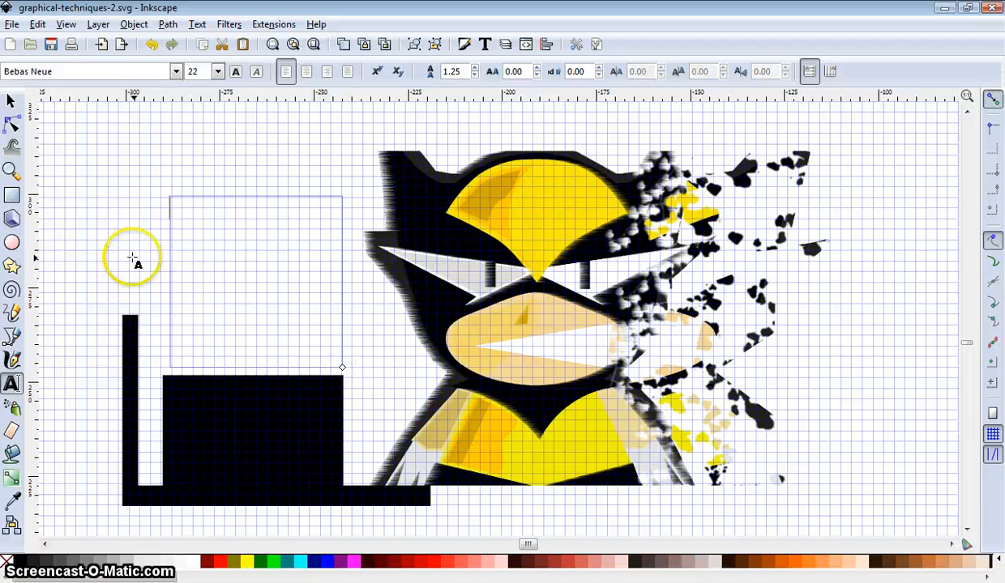
Enter the heading "WEB DESIGN:" with dashed lines below for "HTML WEB SITES", "PHP WEB SITES", "SOCIAL MEDIA PAGES" and "MOBILE SITES"
text(WEB DESIGN:)
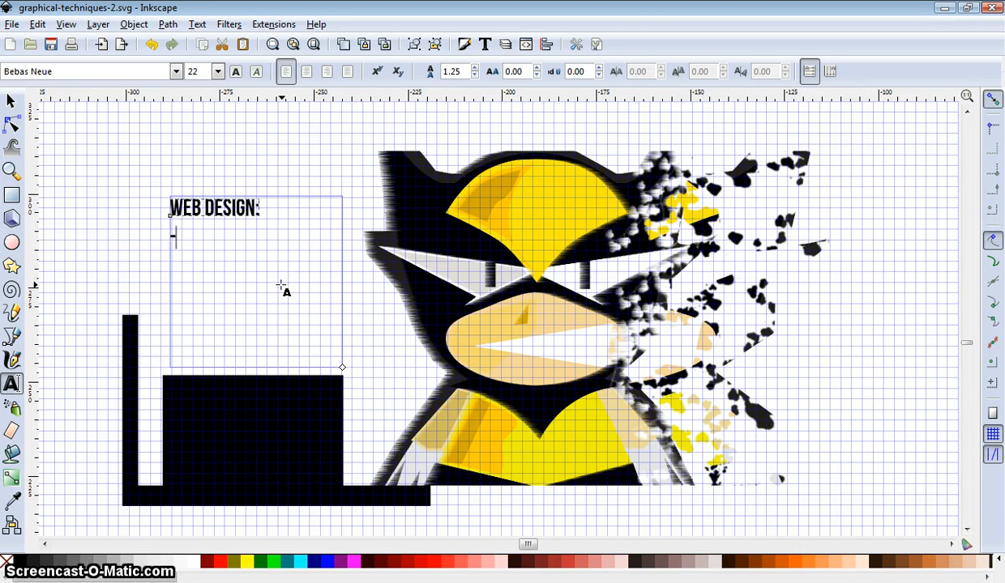
text(TML WEB SITES )
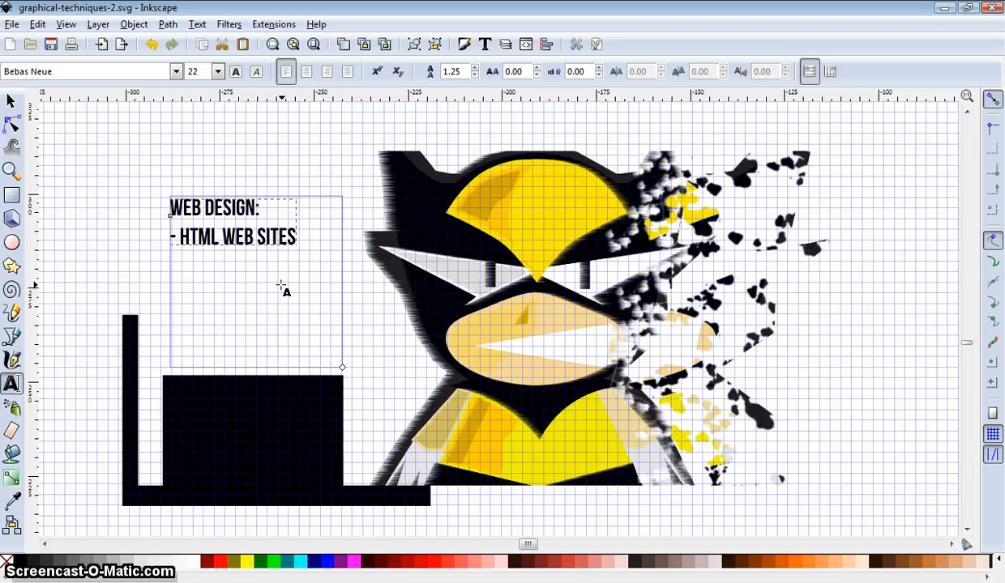
text(-)
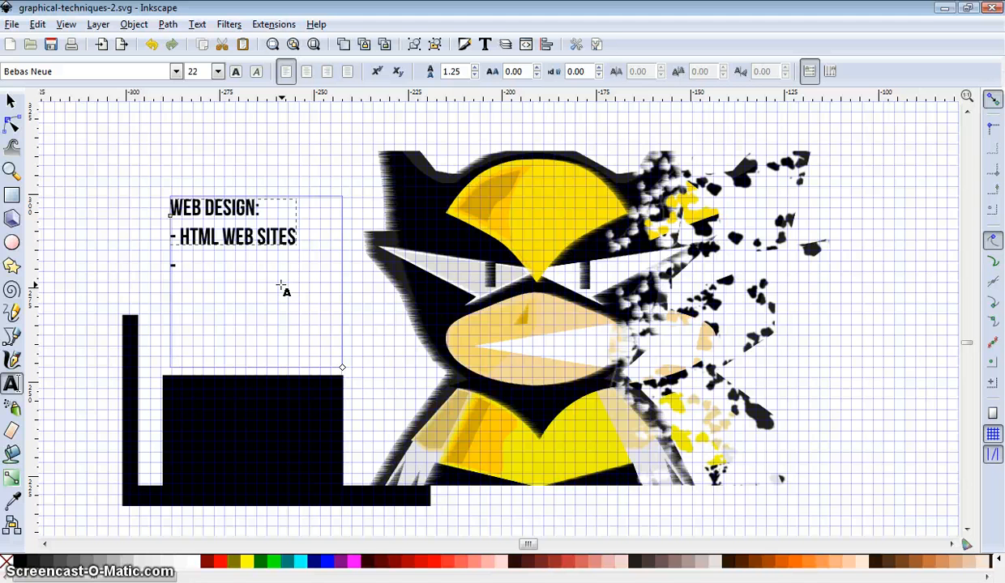
text( PHP WEB SITES )
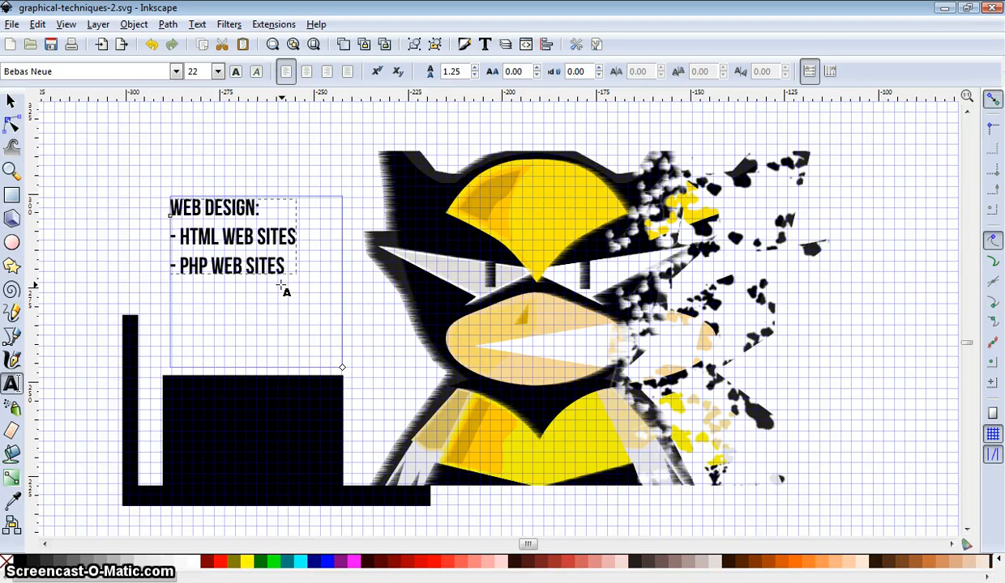
text(- SOCI)
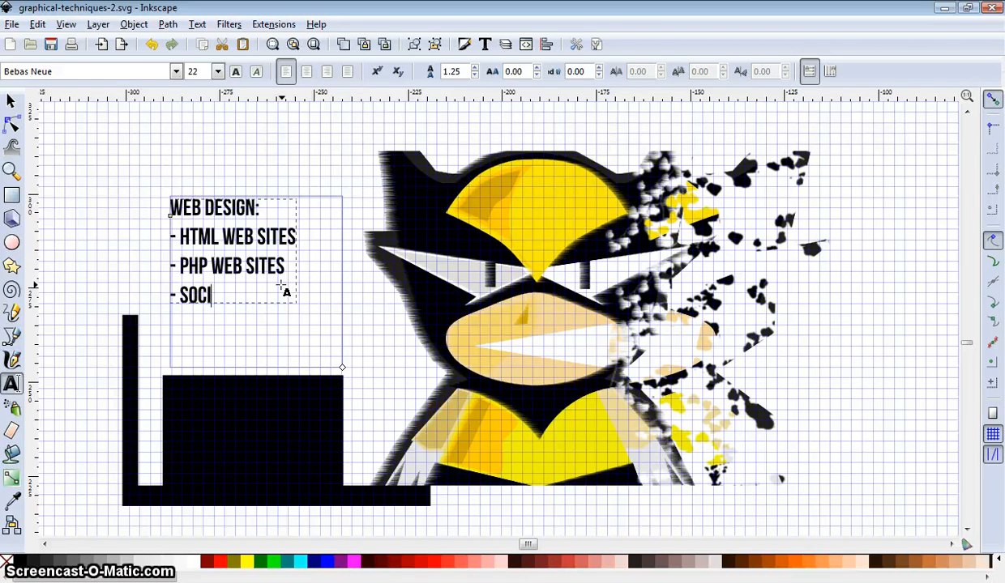
text(AL MED)
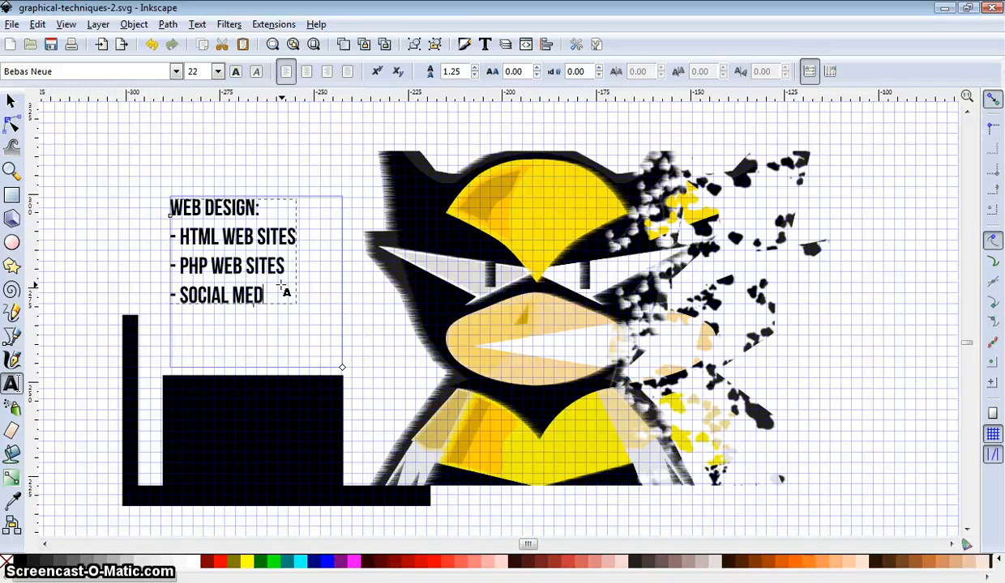
text(IA PA)
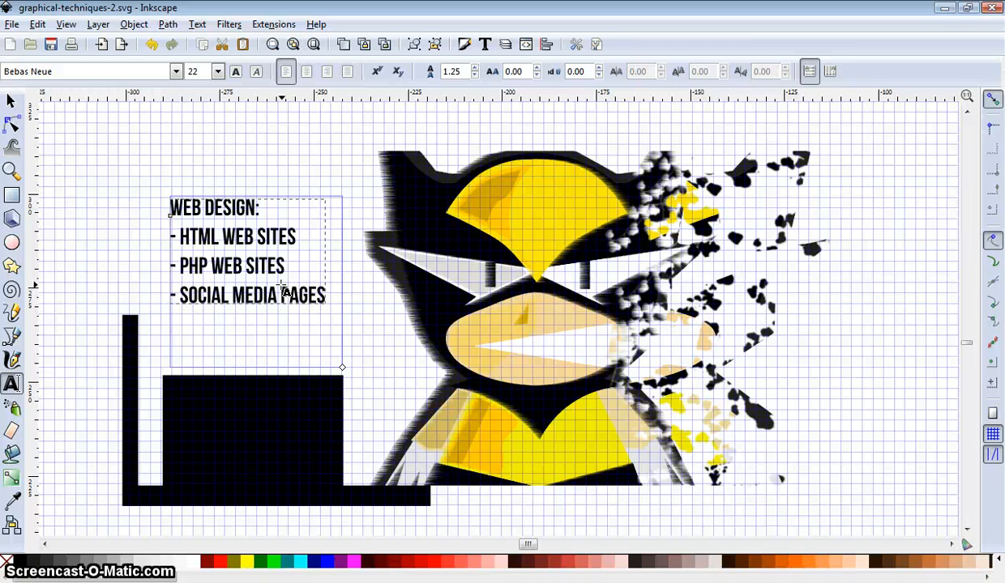
text(GES)
key(Return)
text(-)
text(MOBILE SITES)
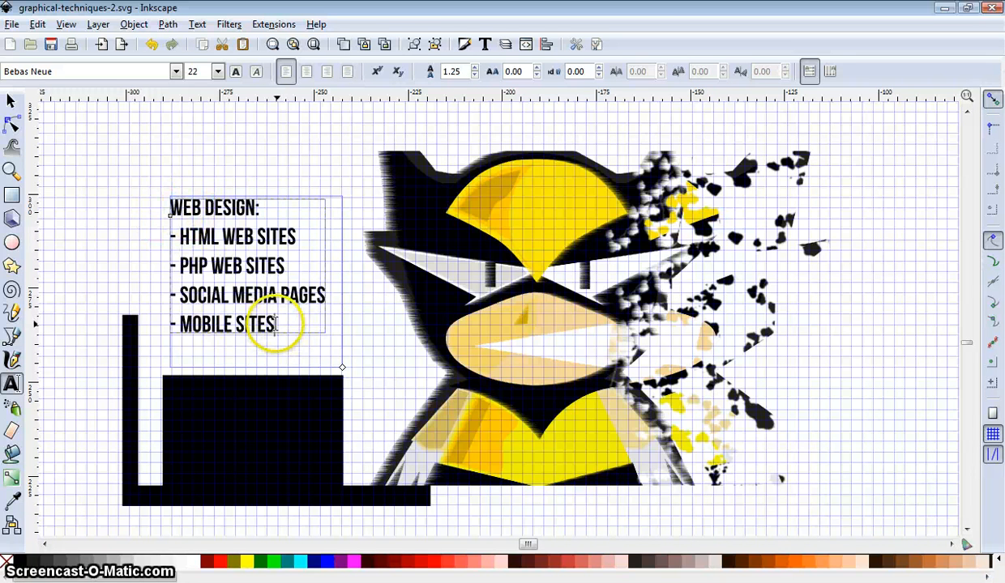
Format the four dashed lines below the heading in Arial at size 14
drag(276, 325, 161, 235)
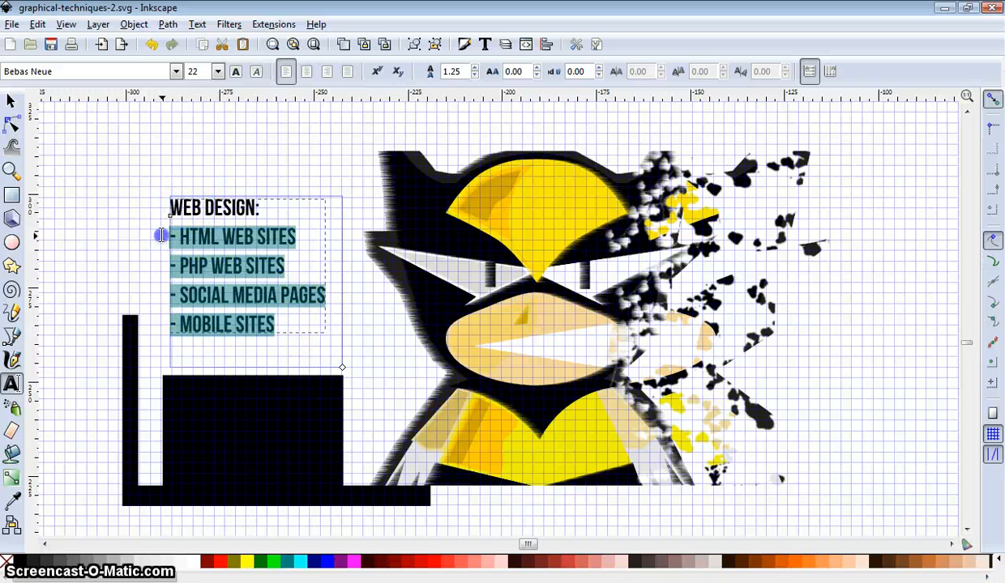
click(177, 72)
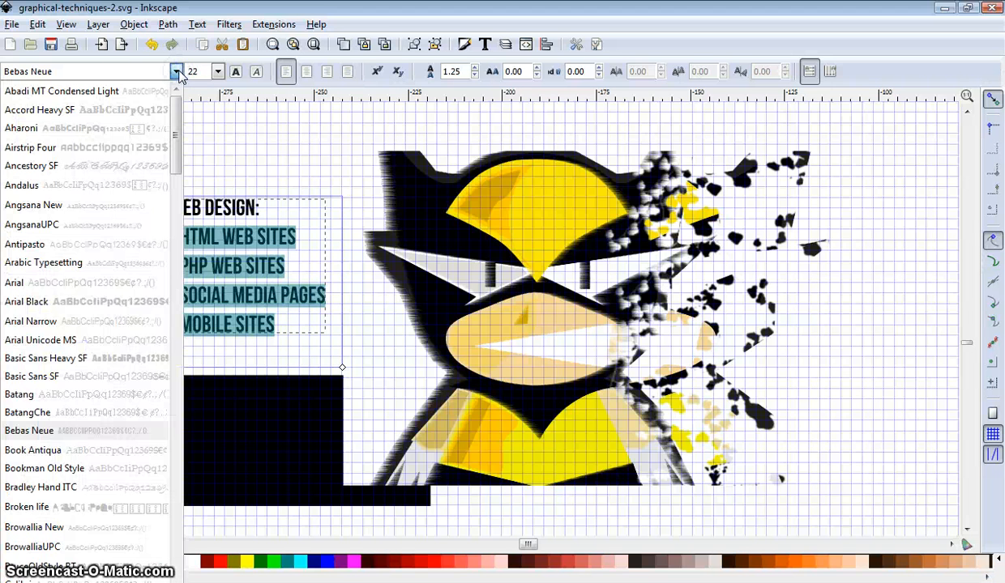
click(64, 281)
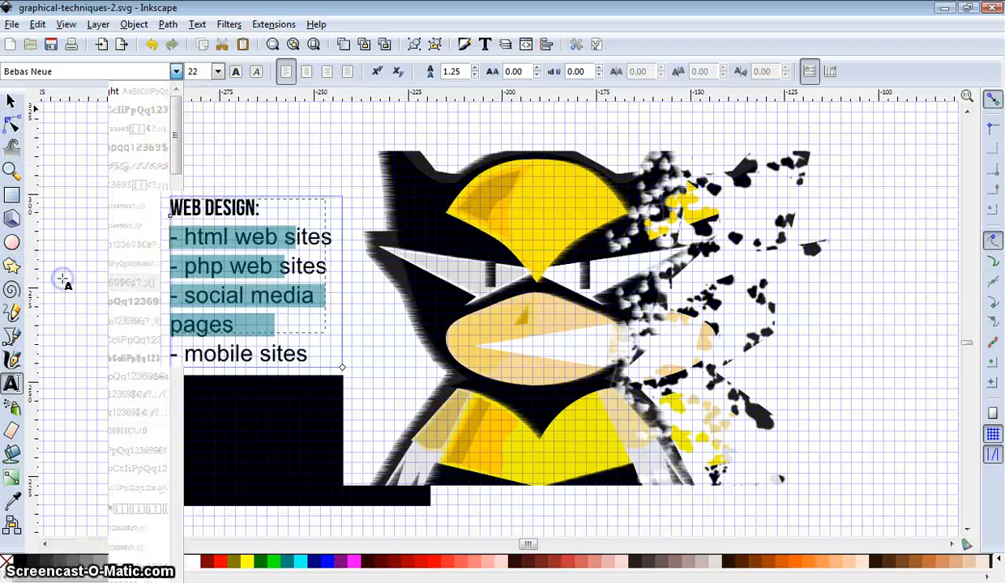
click(217, 71)
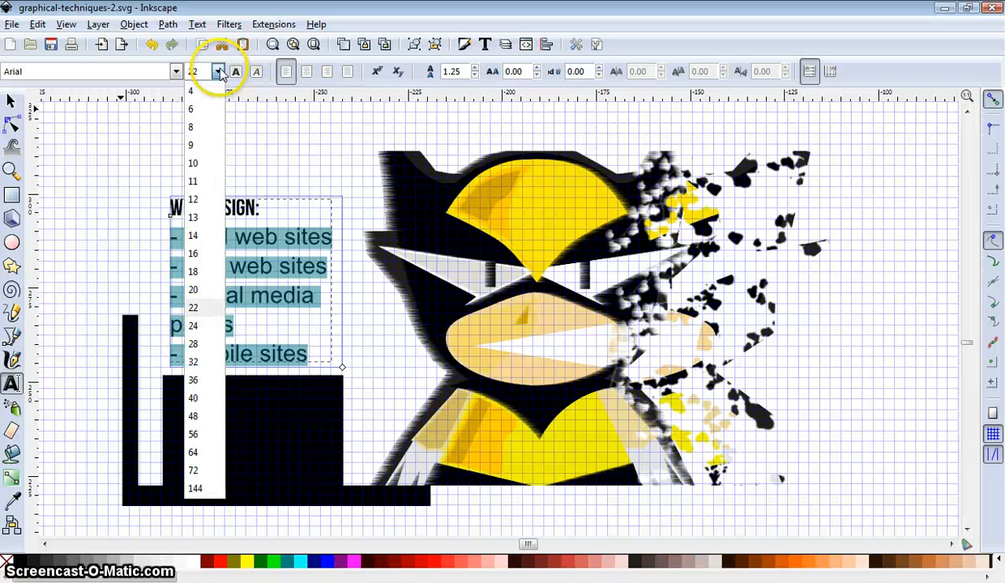
click(194, 236)
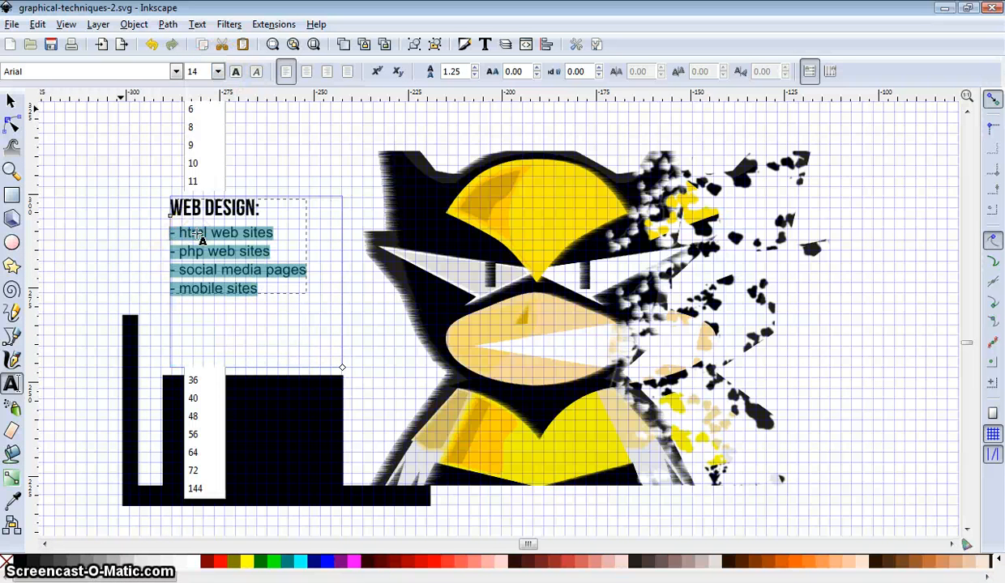
click(195, 229)
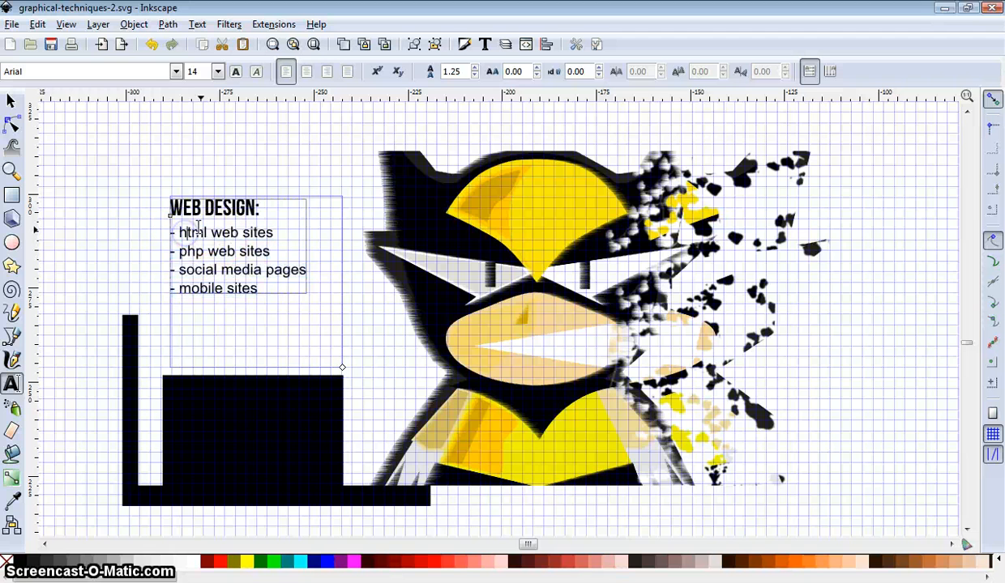
Rewrite "html" and "php" in the first two list lines as "HTML" and "PHP"
drag(191, 232, 204, 231)
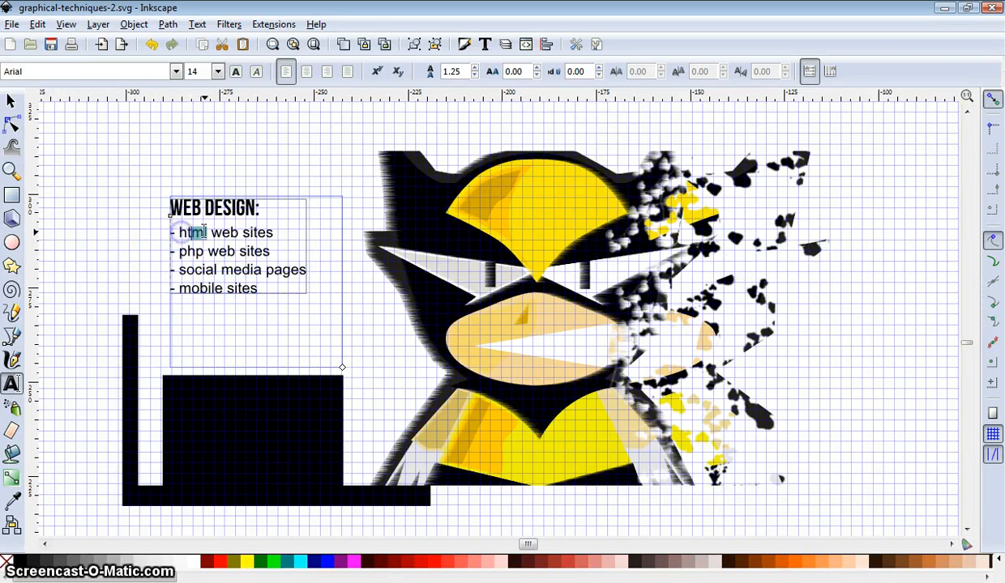
key(Delete)
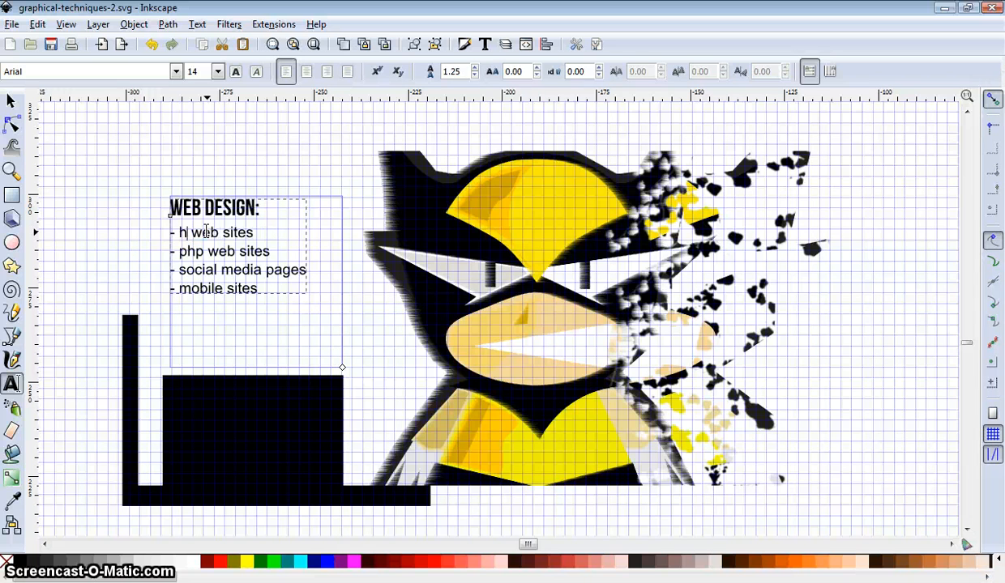
text(HTML)
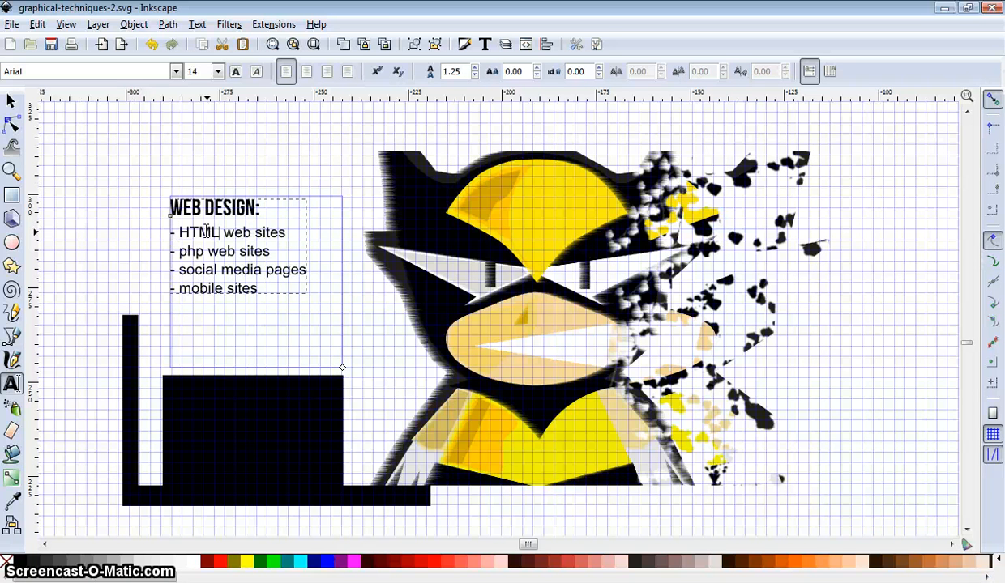
click(204, 252)
click(204, 253)
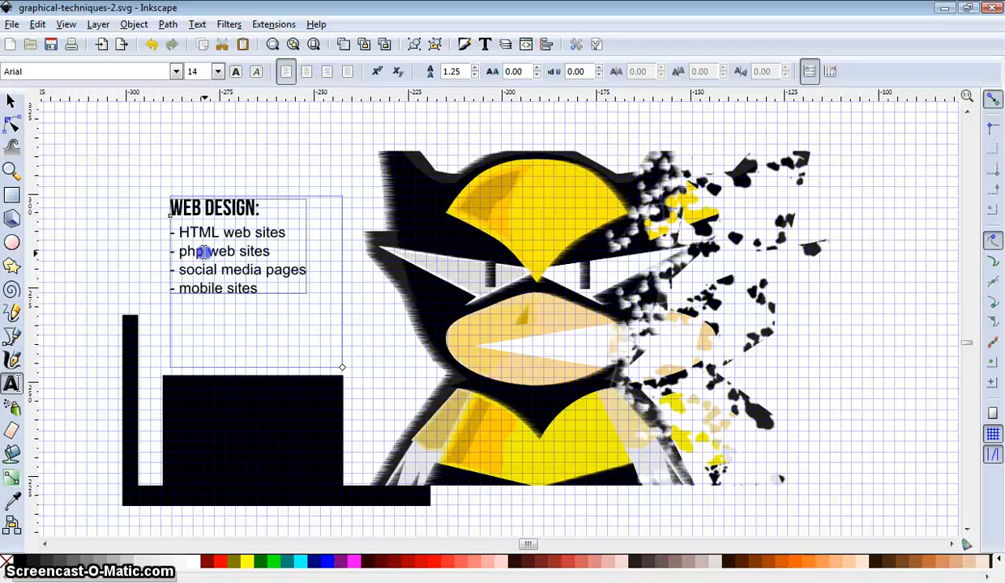
text(PHP)
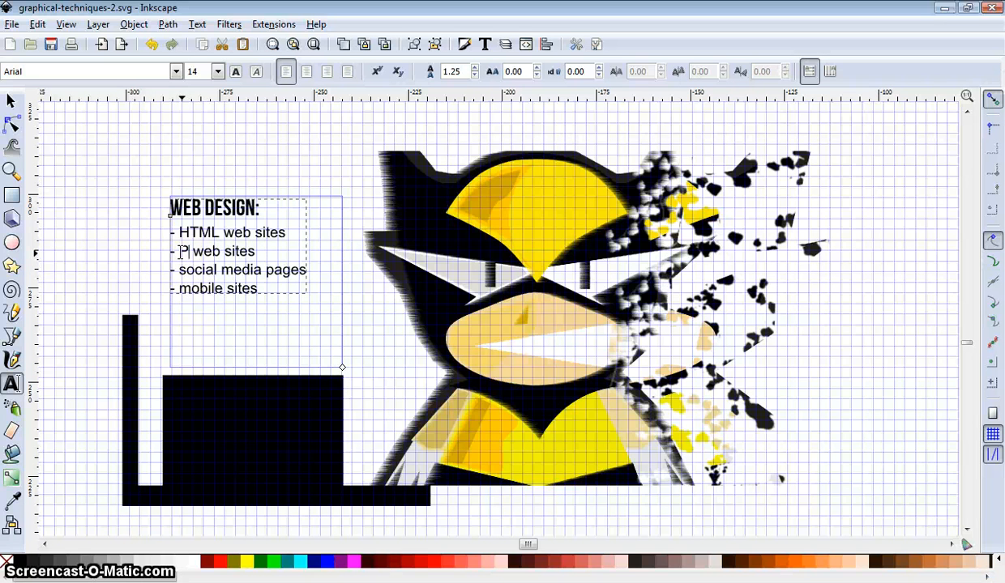
Capitalize the initials in the last two list lines to read "Social Media Pages" and "Mobile Sites", and finish editing the text
click(184, 270)
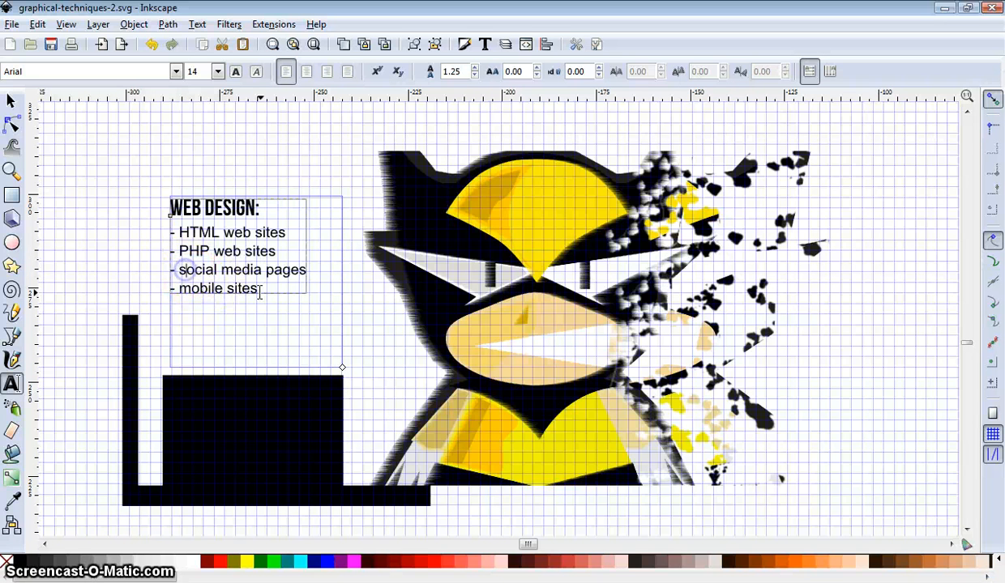
key(BackSpace)
text(S)
click(232, 270)
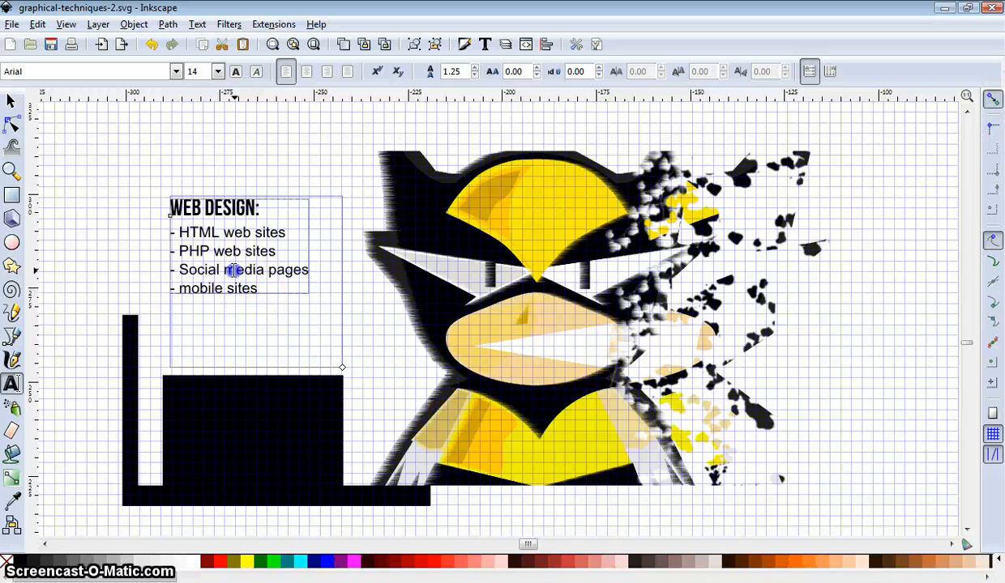
key(BackSpace)
text(M)
click(272, 274)
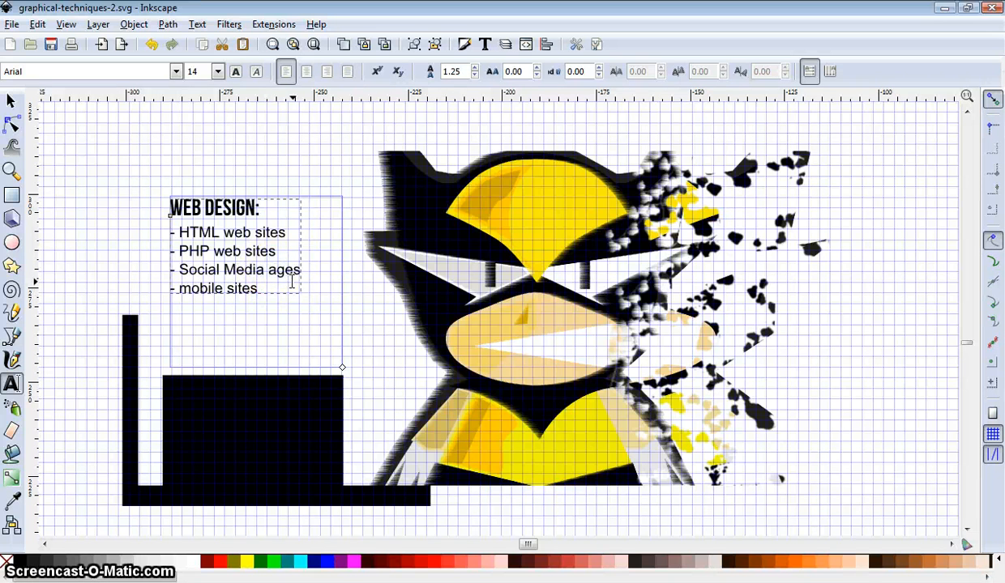
click(188, 290)
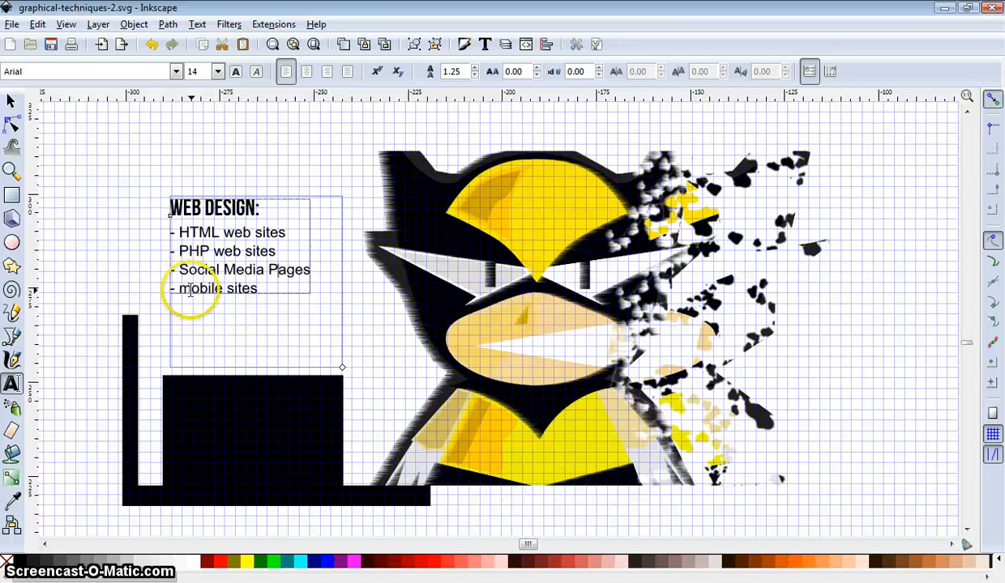
key(BackSpace)
text(M)
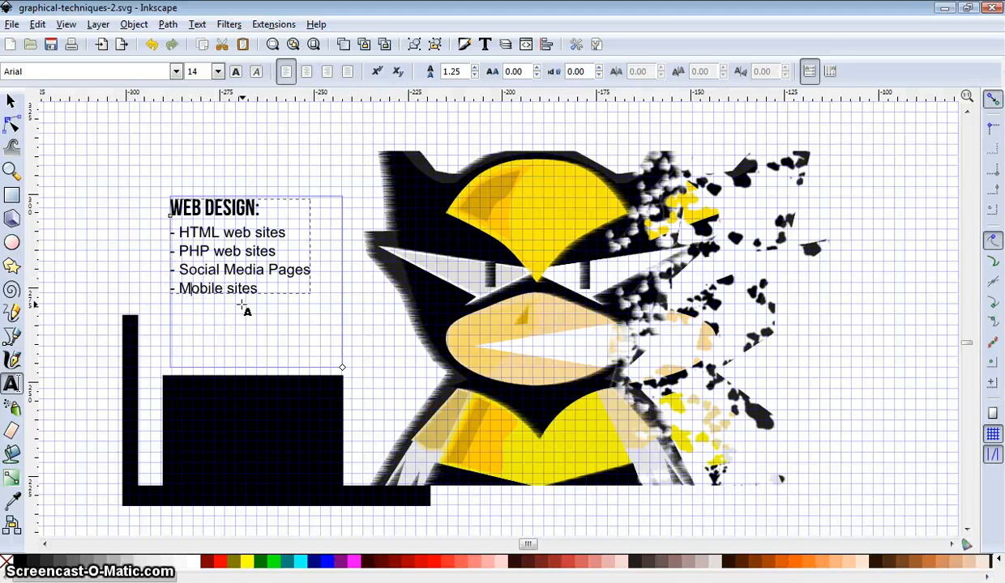
click(231, 293)
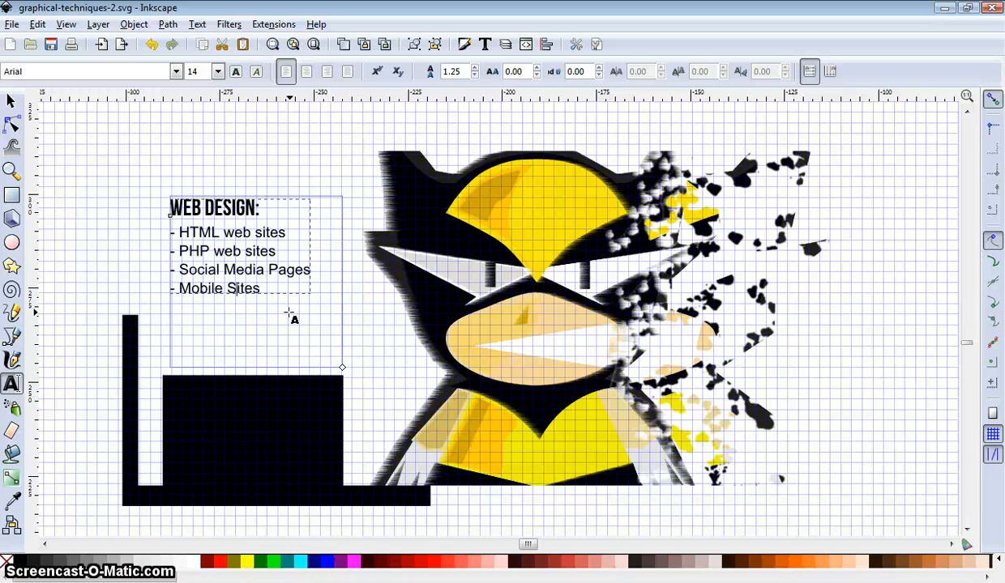
click(11, 101)
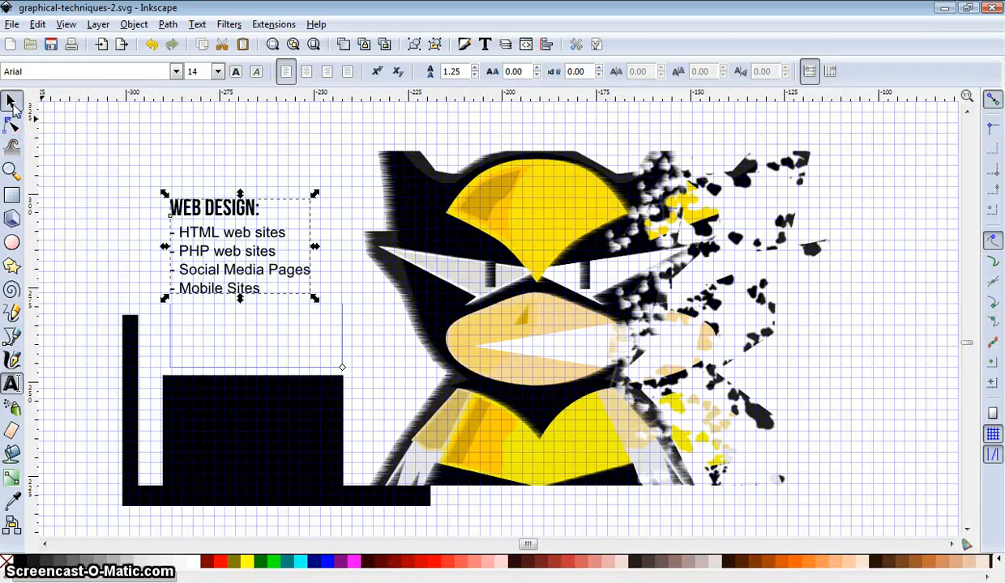
Move the "WEB DESIGN:" text list down to just above the template's black profile-picture square
drag(193, 220, 193, 278)
click(71, 248)
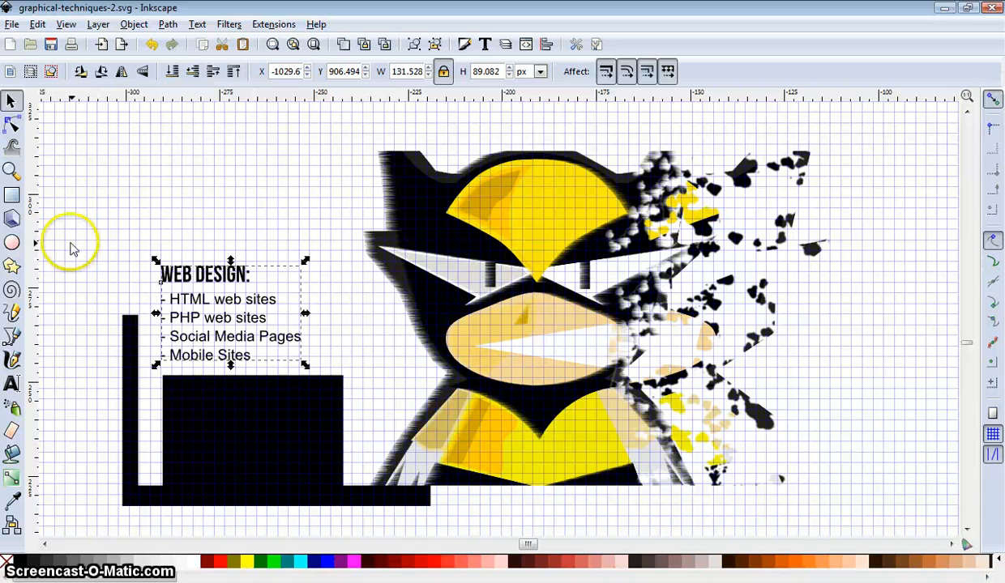
click(383, 288)
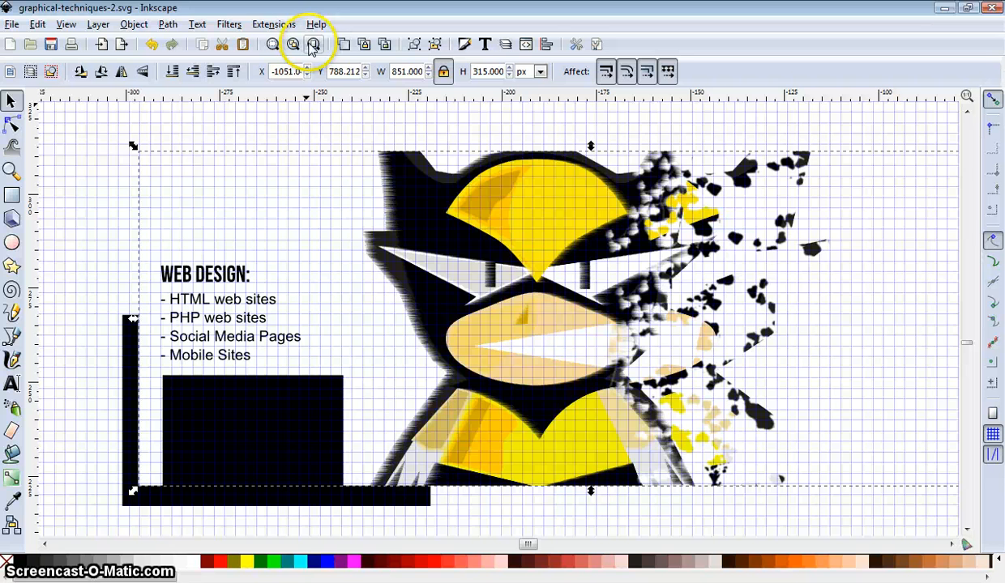
click(274, 46)
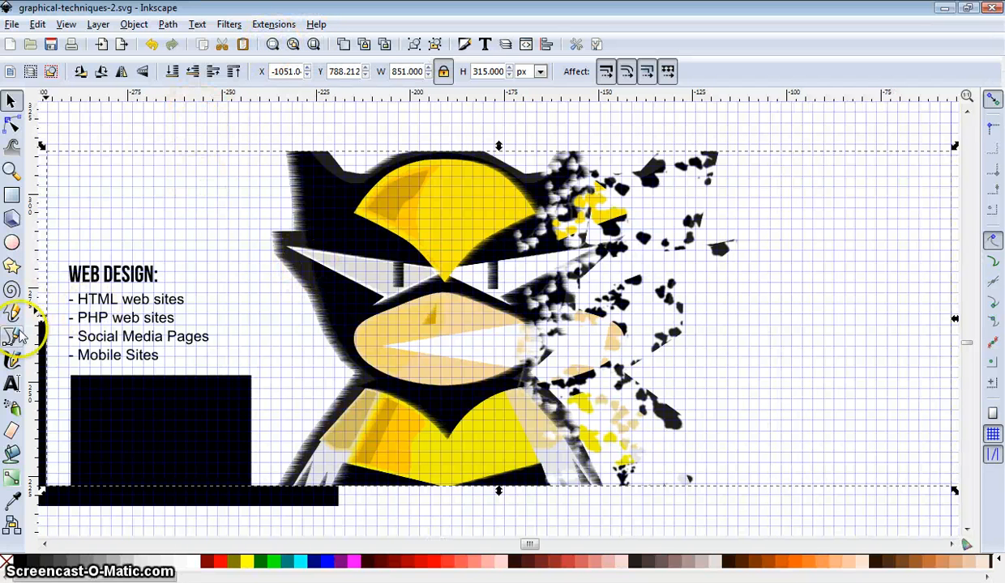
click(15, 380)
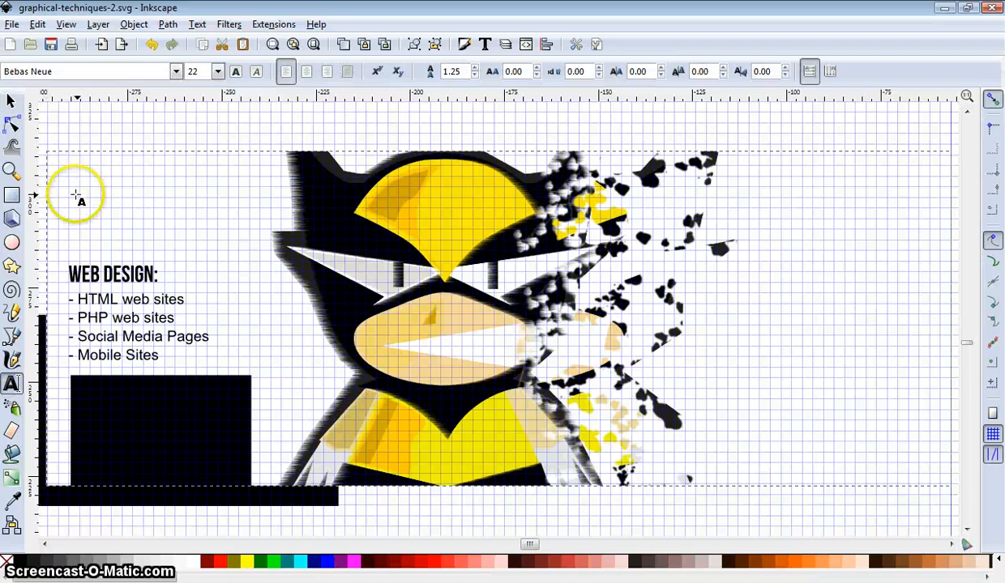
click(67, 171)
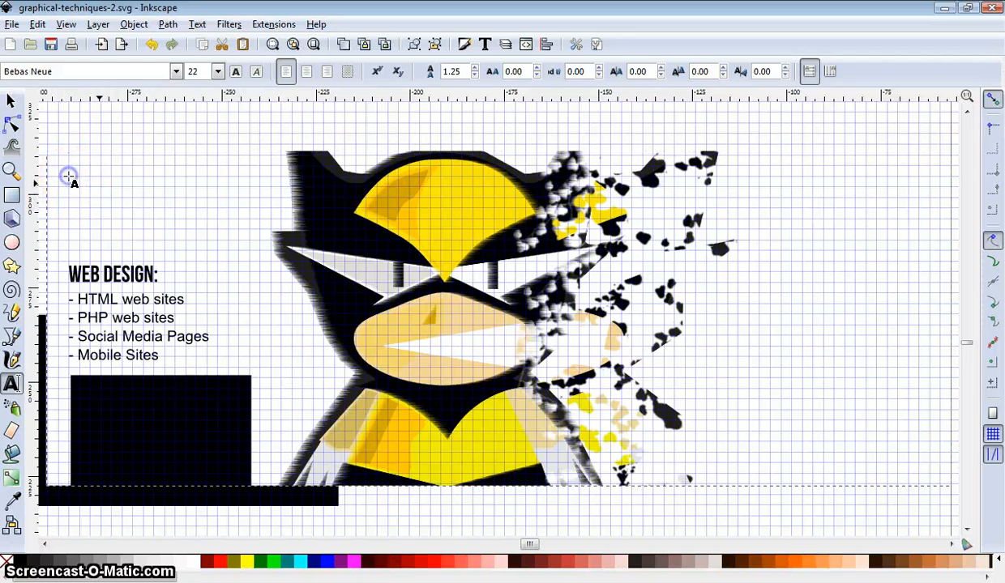
text(WWW.BEL)
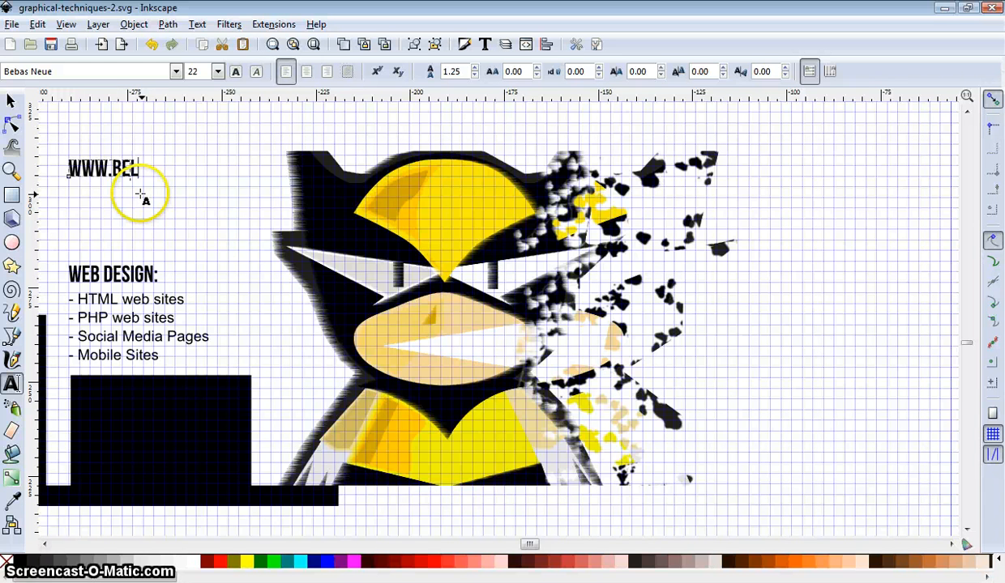
text(LA-WEB.CO.UK)
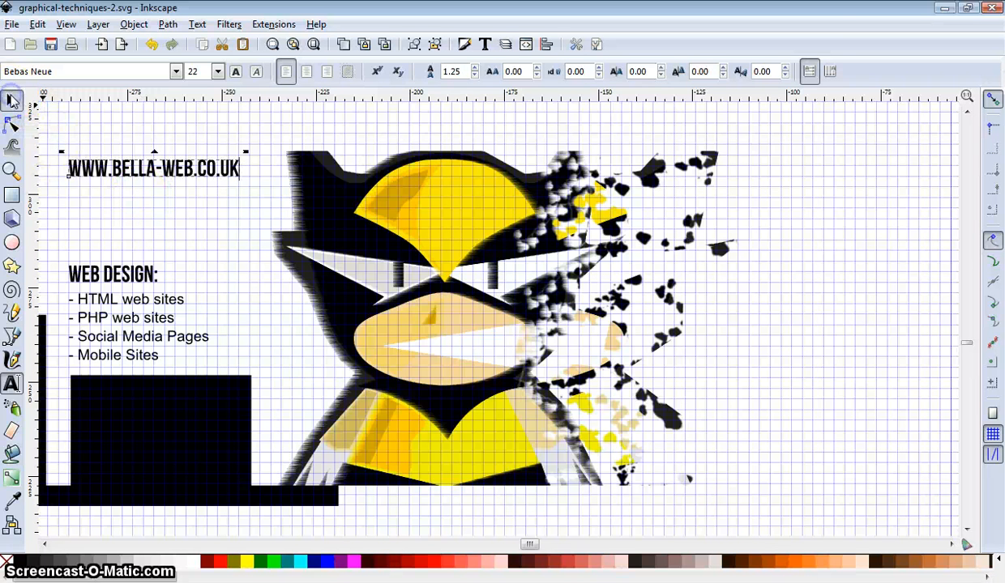
click(10, 101)
drag(93, 182, 92, 191)
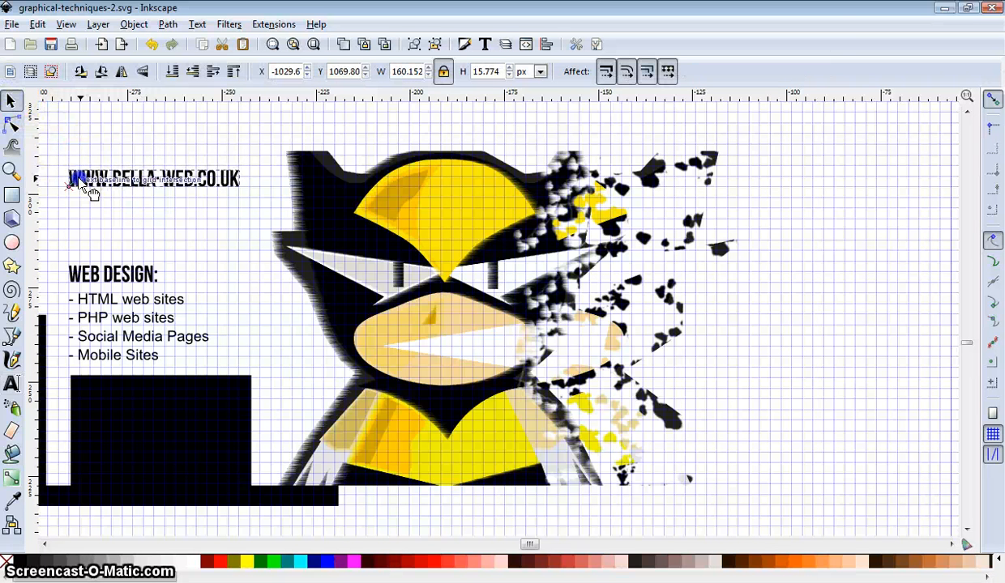
click(107, 106)
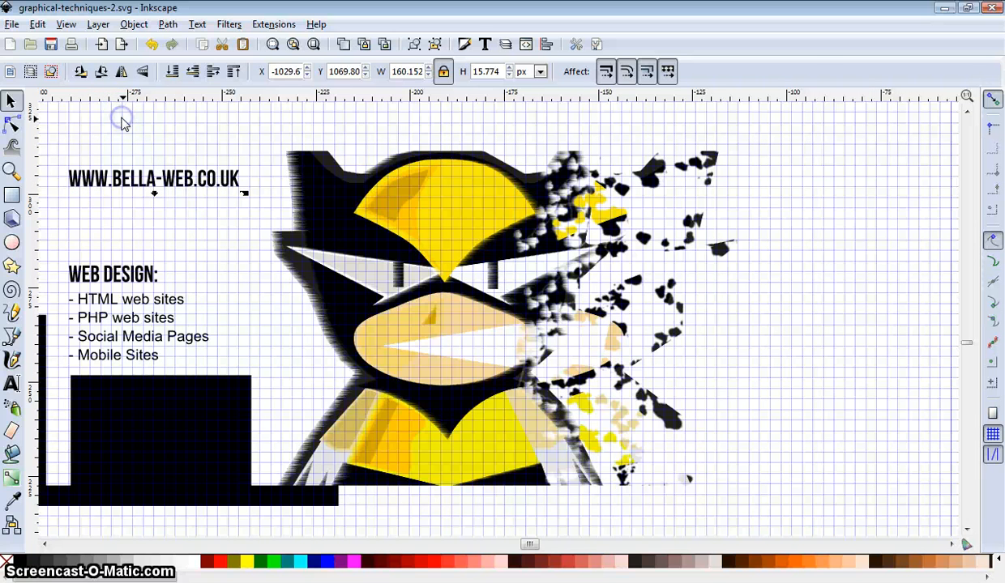
click(11, 383)
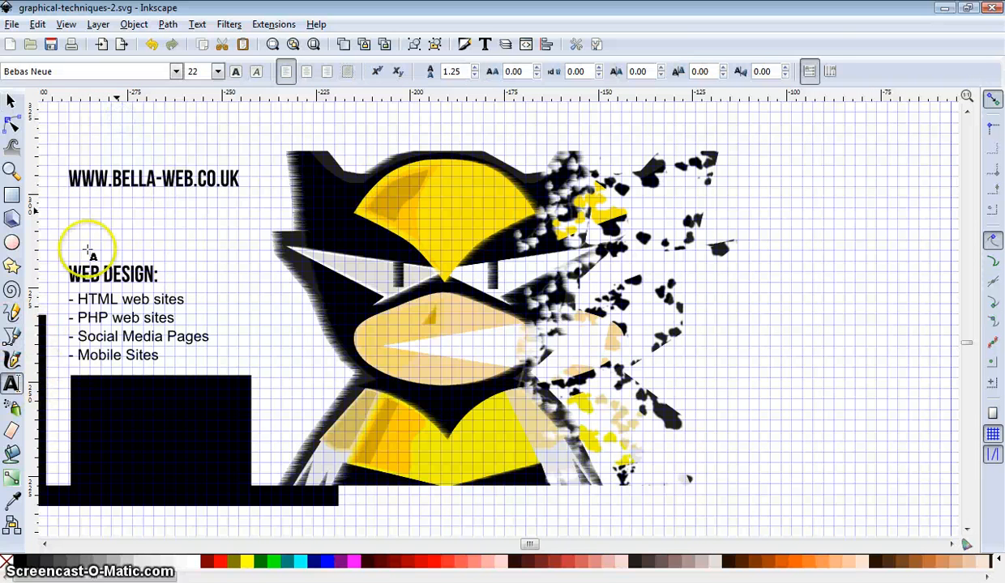
click(70, 217)
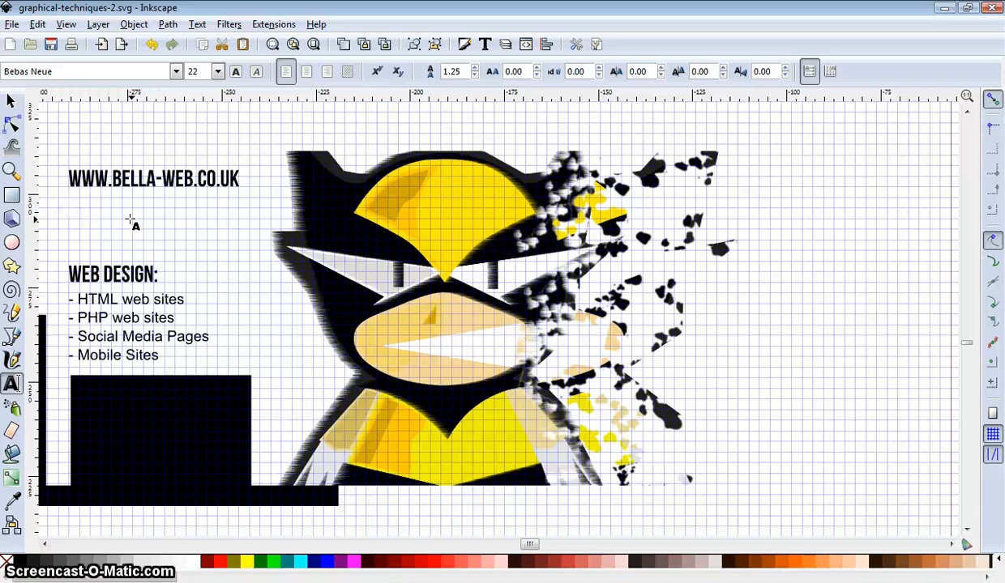
text(@PO)
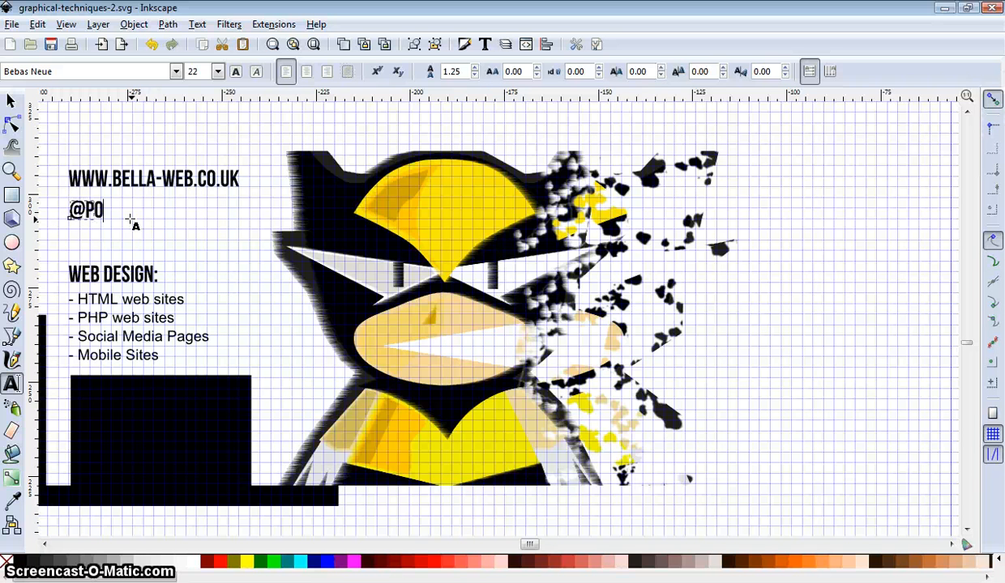
text(RTOBELLARA)
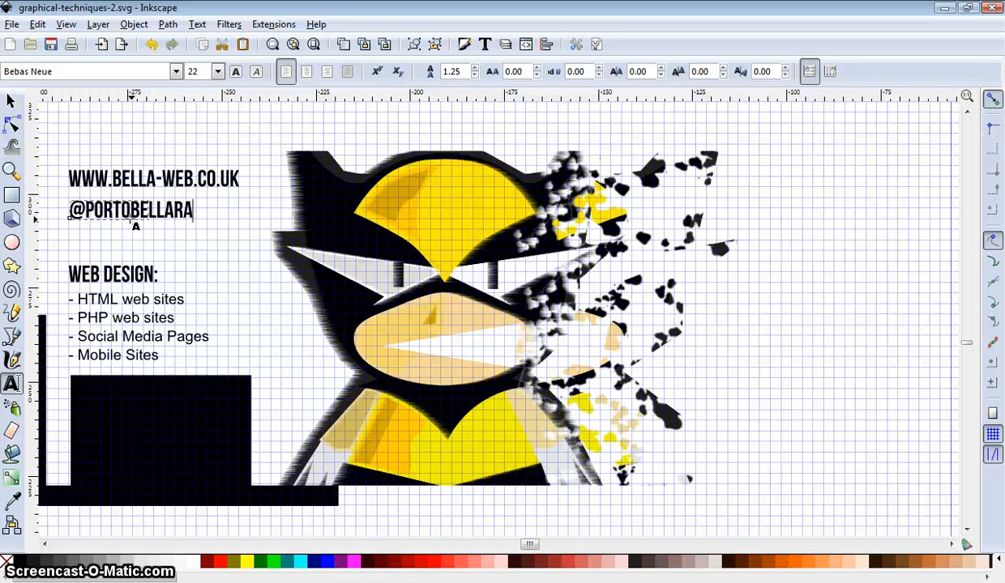
text(IN)
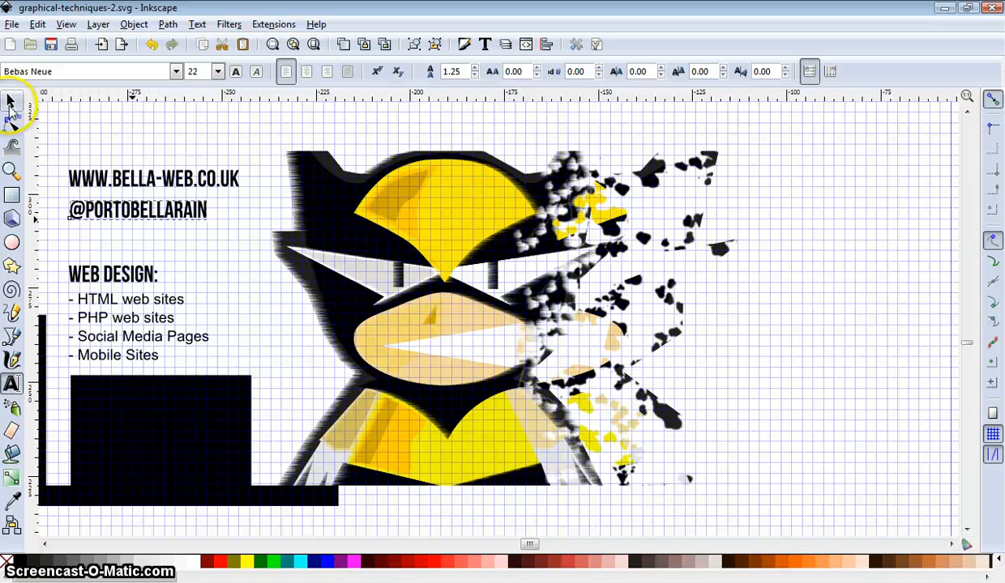
click(12, 100)
click(148, 119)
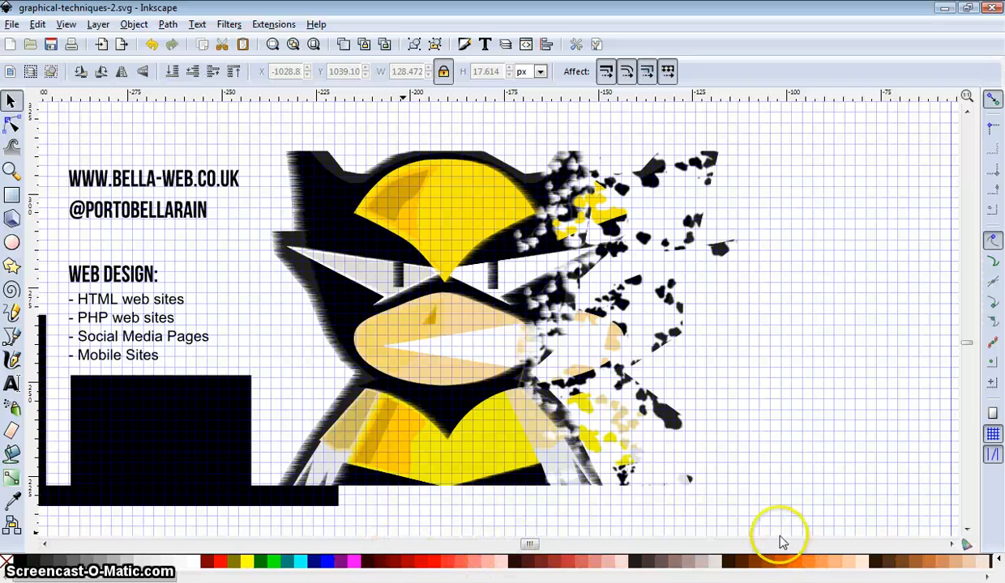
Place a vertical guide just inside the cover's right edge and a horizontal guide just above its lower edge
click(951, 546)
click(950, 546)
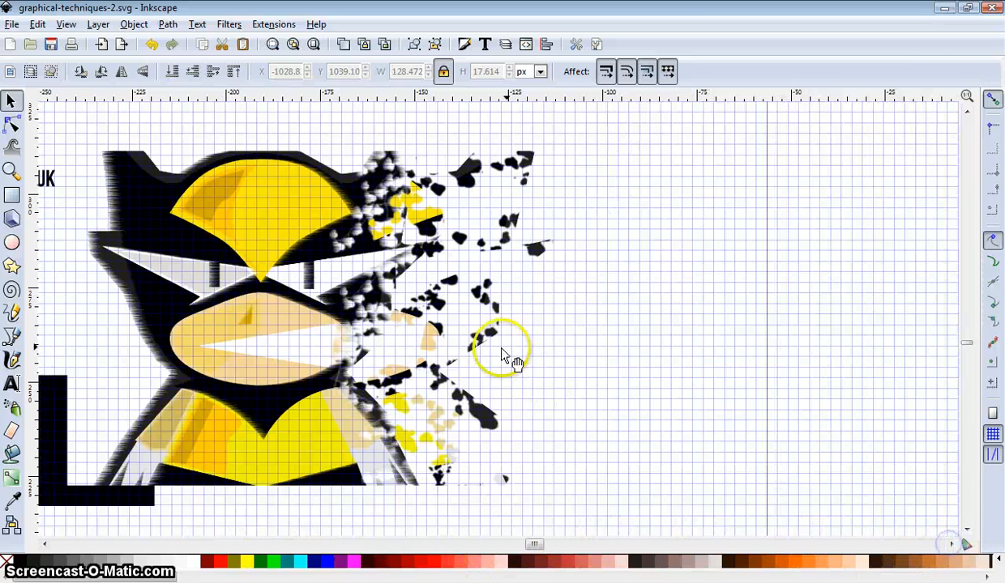
click(499, 405)
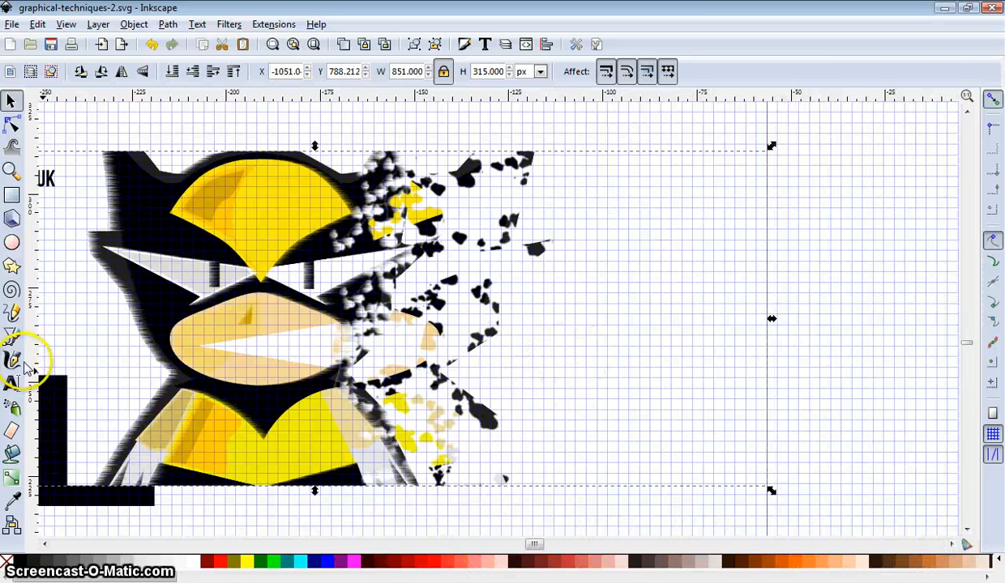
drag(233, 381, 760, 401)
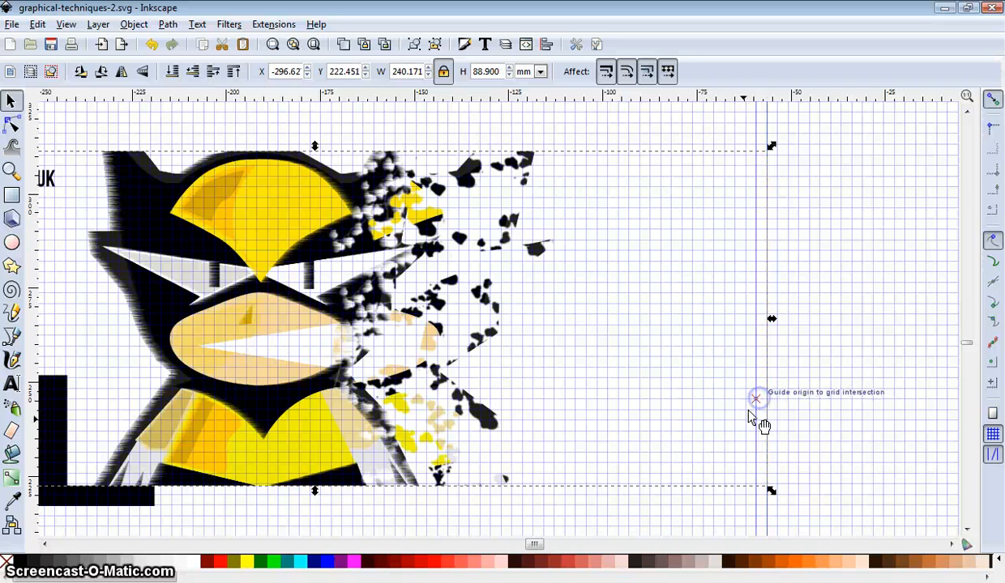
drag(550, 95, 586, 476)
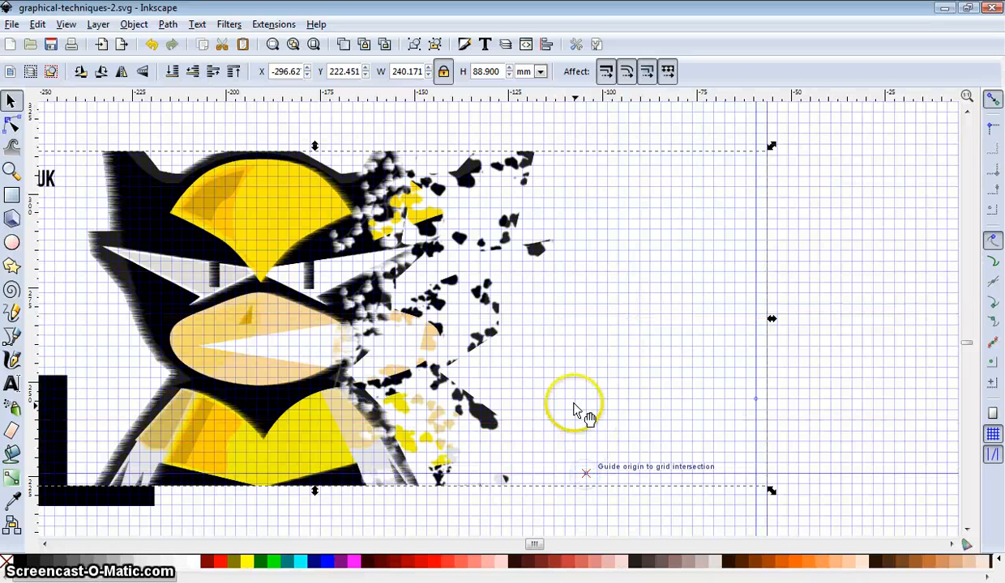
click(853, 426)
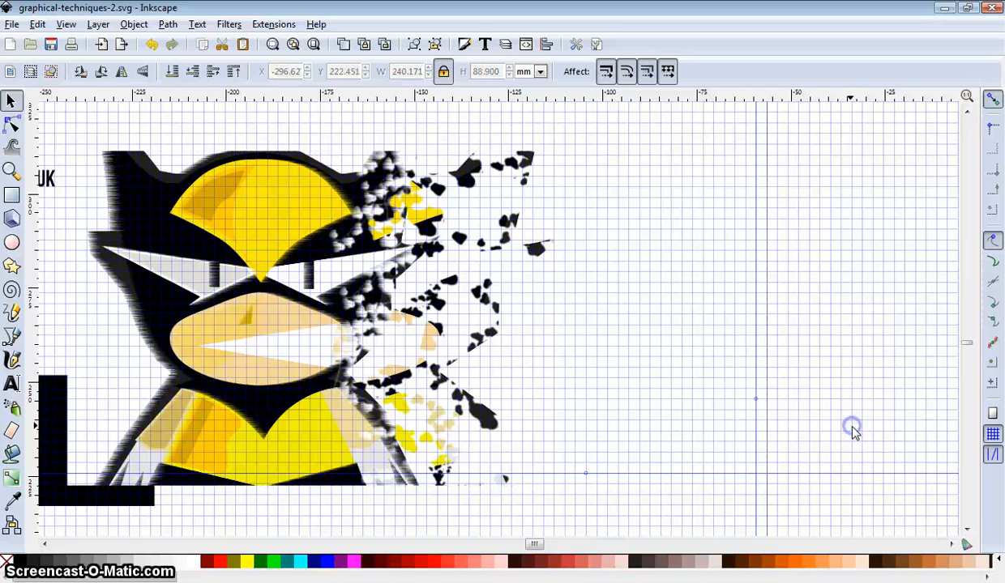
Import the image "gumbumradio" from the Creative-Stuff folder inside PRCDS 2013 as an embedded image
click(12, 25)
click(74, 170)
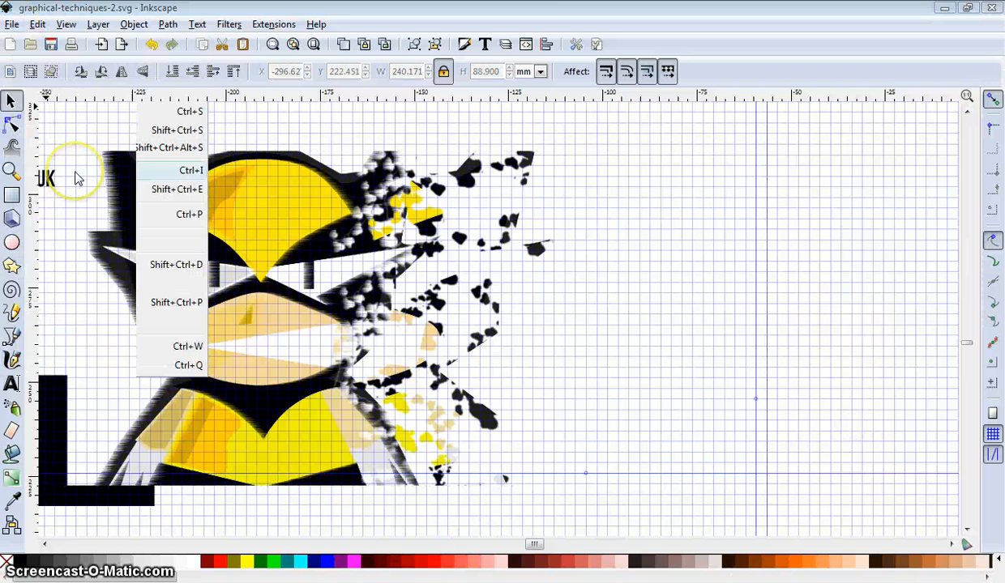
click(324, 52)
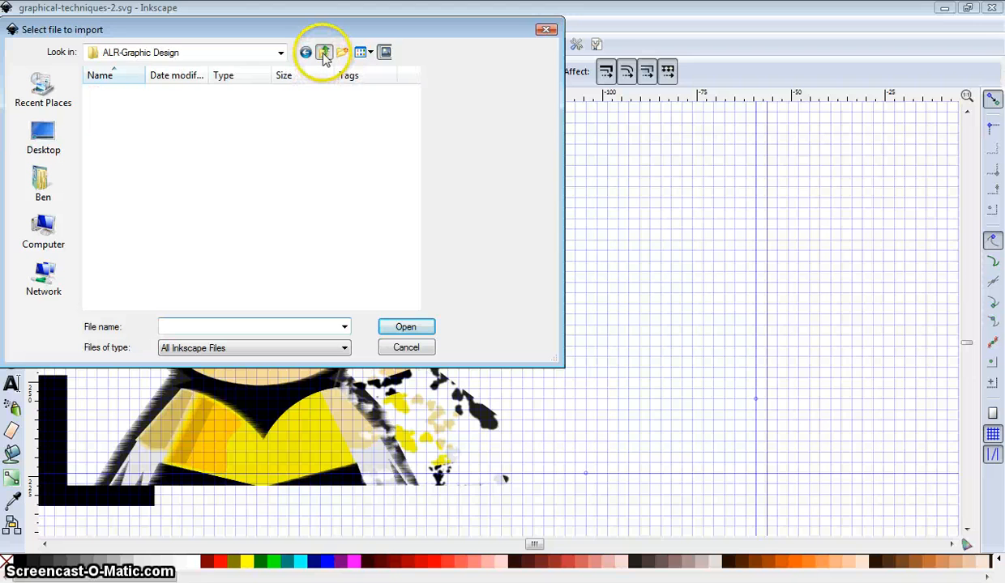
click(323, 52)
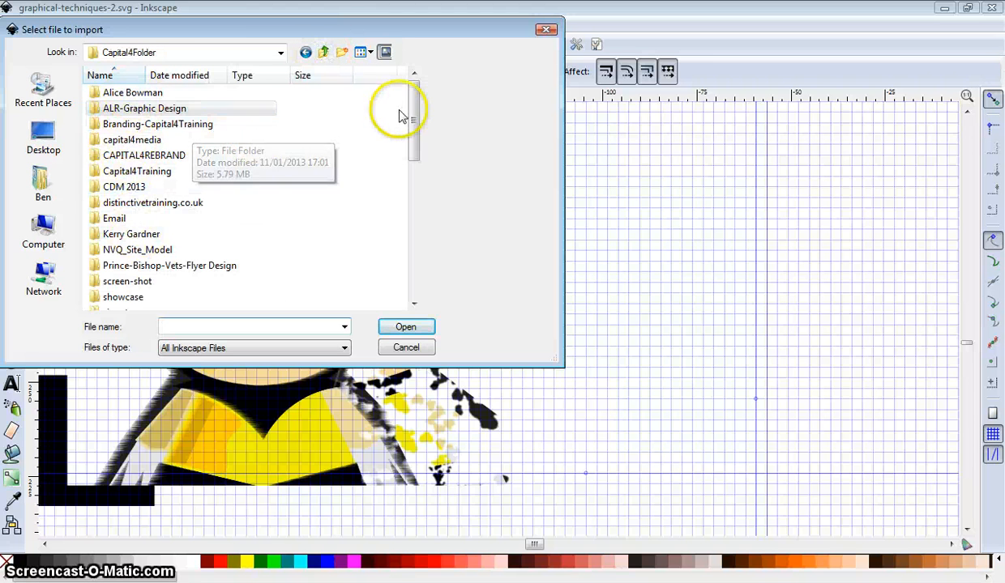
drag(414, 101, 414, 121)
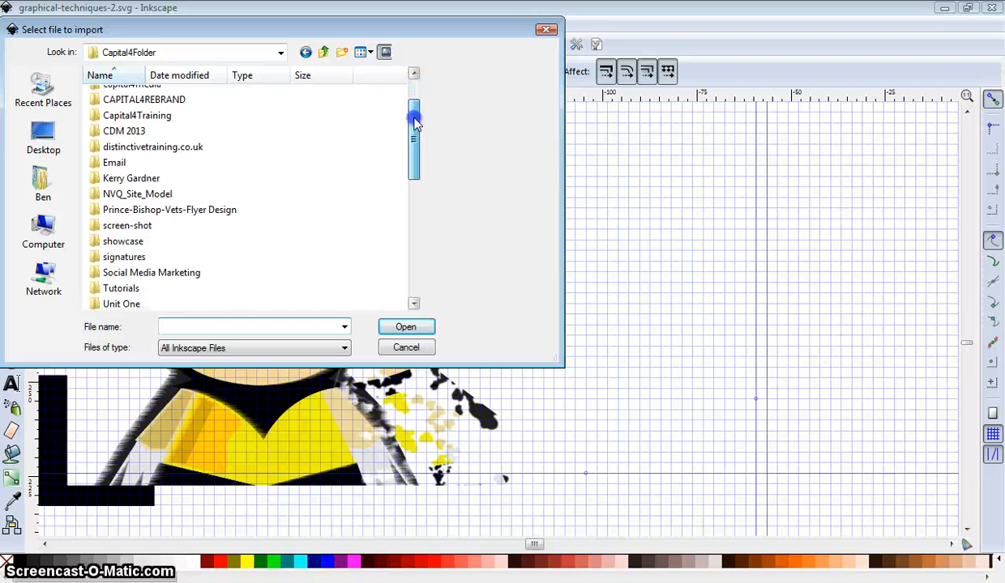
click(324, 54)
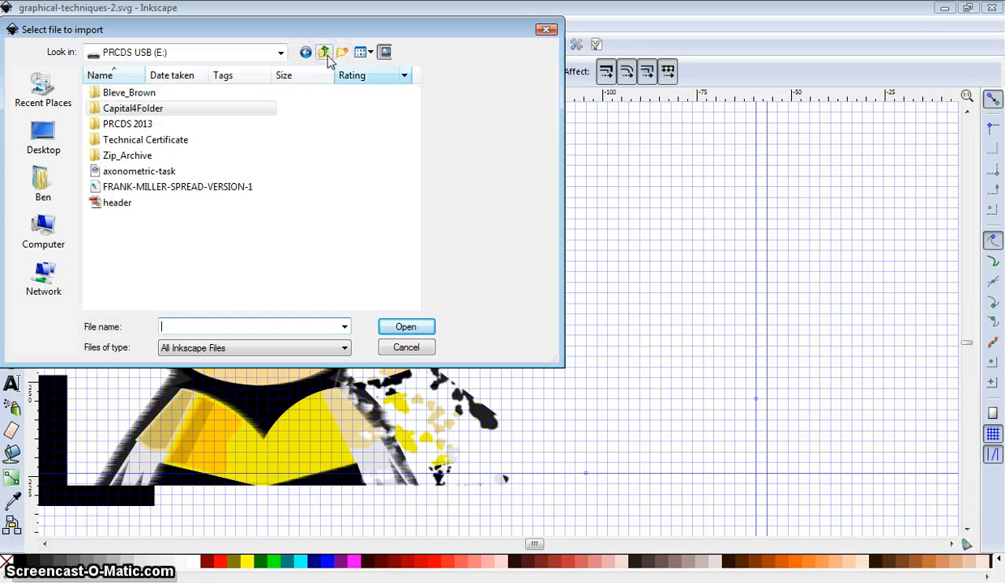
double_click(149, 126)
double_click(148, 106)
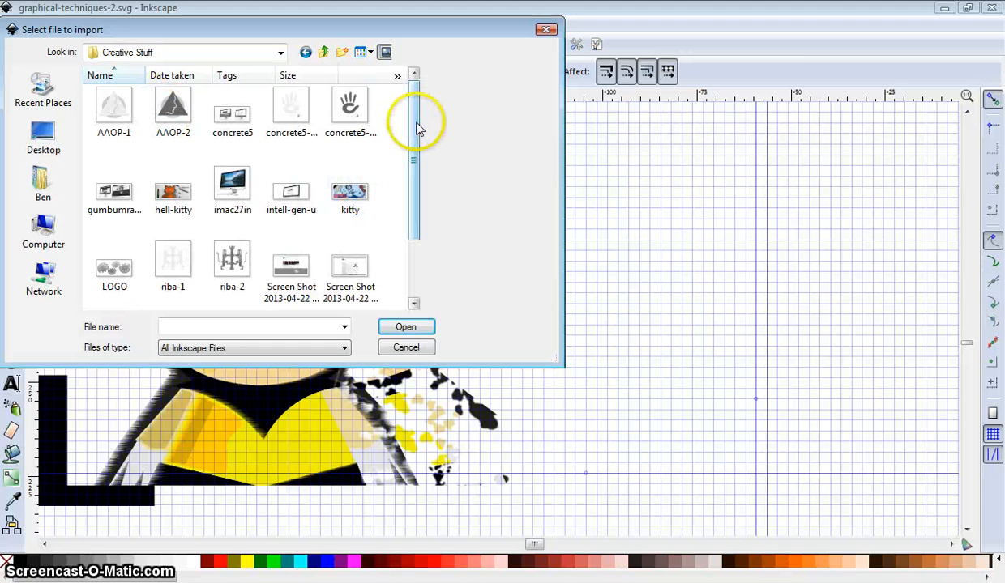
click(113, 191)
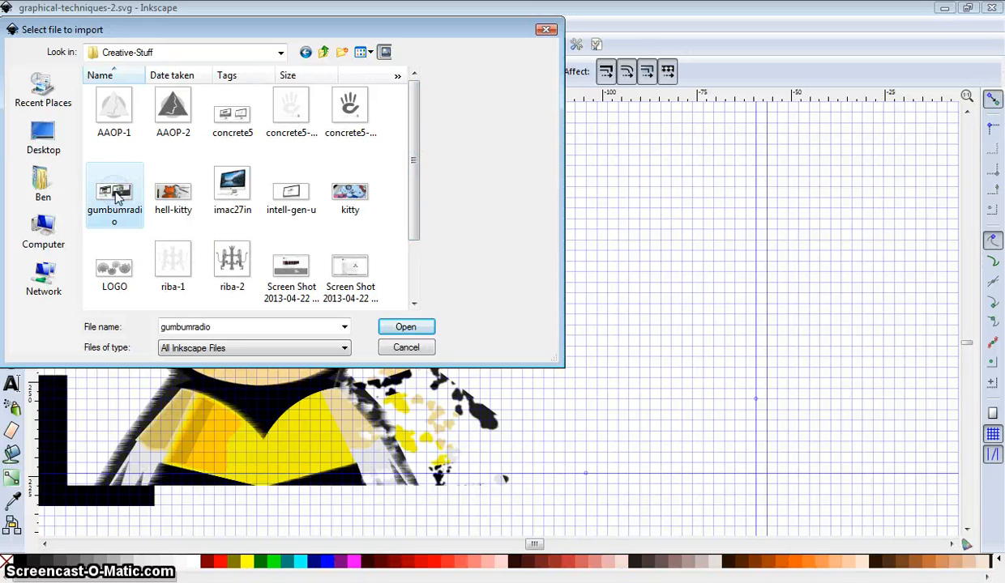
click(405, 329)
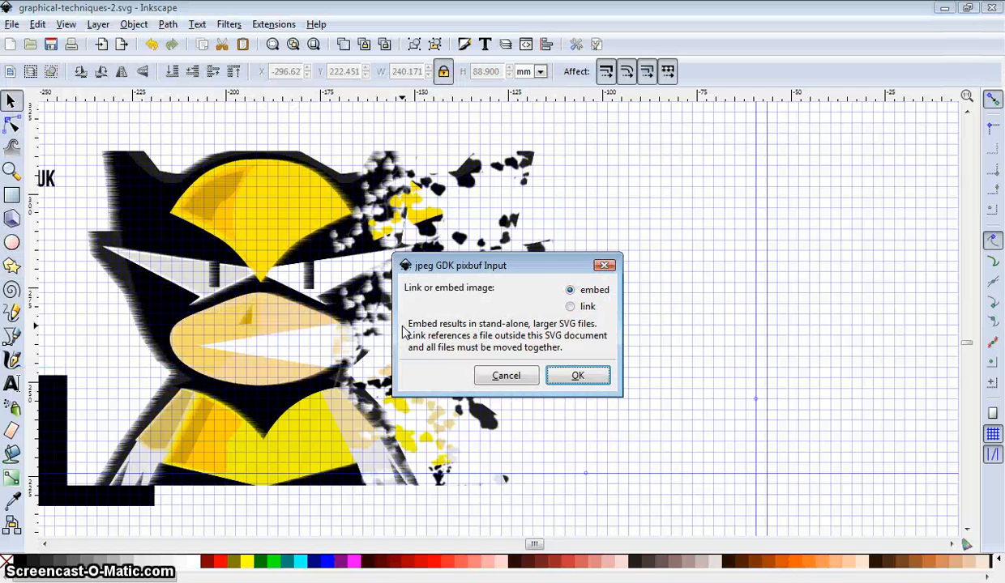
click(571, 377)
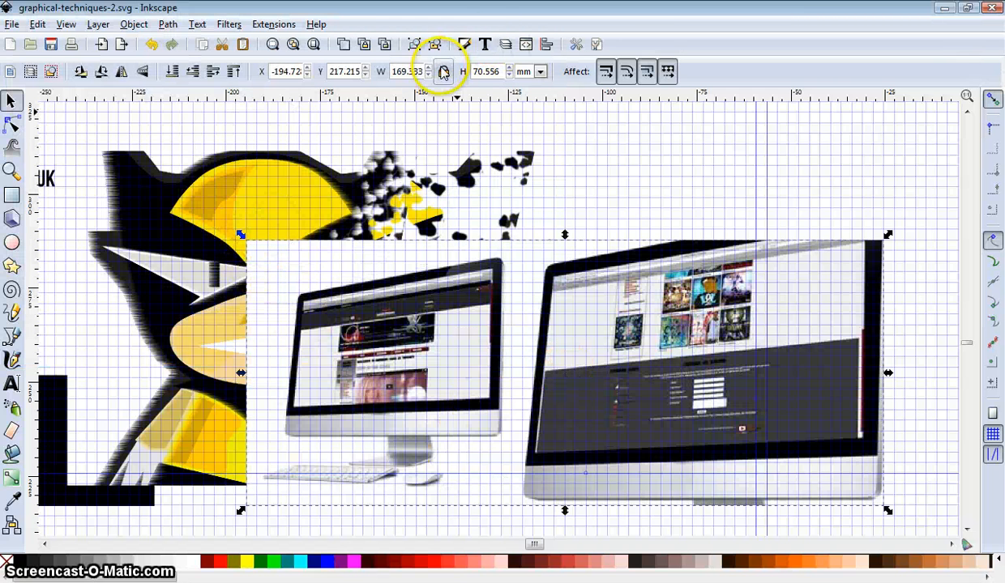
Scale the two-monitor image down proportionally to about 67.7 by 28.2 mm and snap its lower right corner to the guide intersection
drag(241, 237, 513, 378)
drag(839, 472, 700, 433)
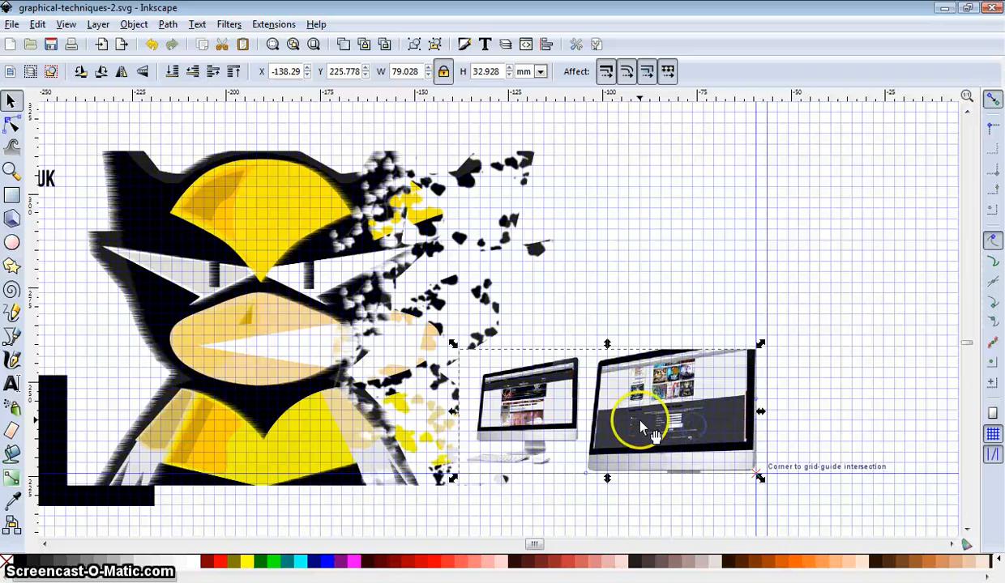
drag(453, 344, 499, 364)
click(887, 397)
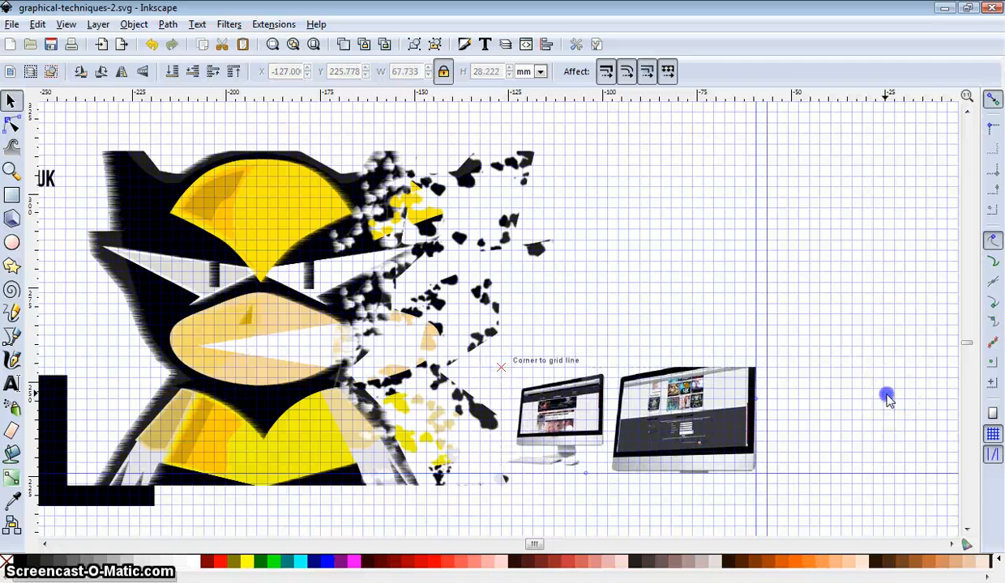
Import the image "intell-gen-u" from the Creative-Stuff folder as an embedded image
click(12, 24)
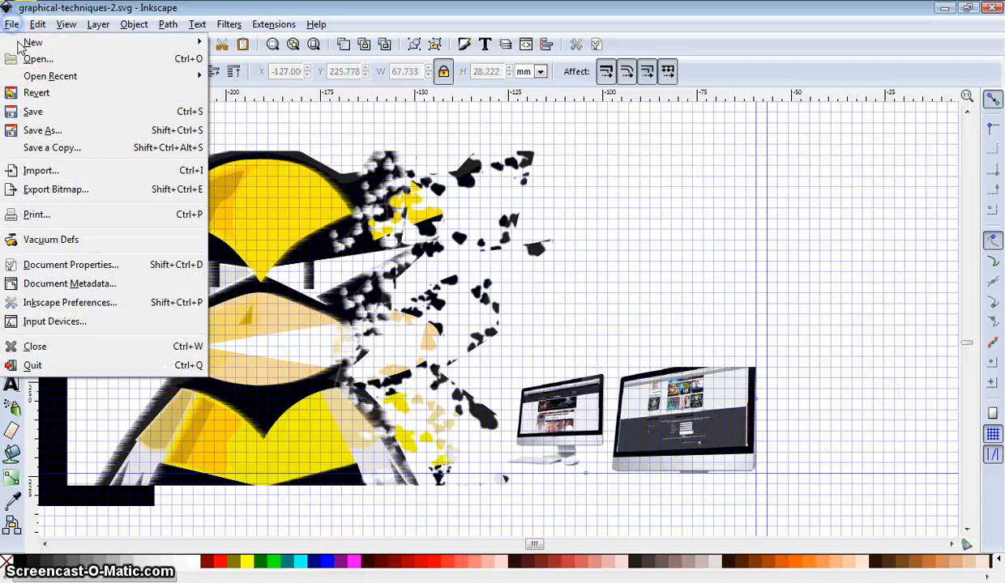
click(75, 172)
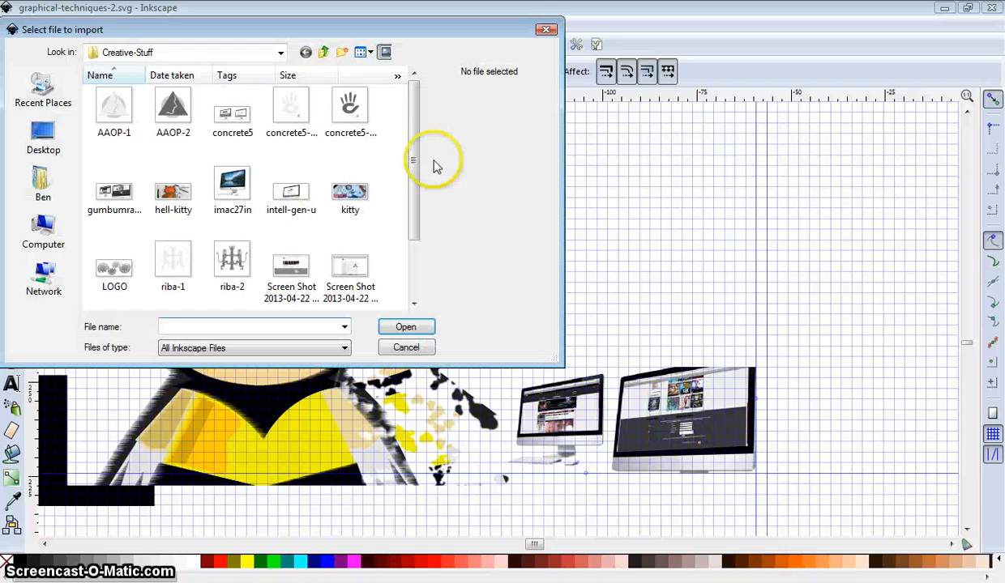
mouse_move(414, 149)
mouse_down()
mouse_move(415, 141)
mouse_move(414, 217)
mouse_move(411, 136)
mouse_up()
click(284, 193)
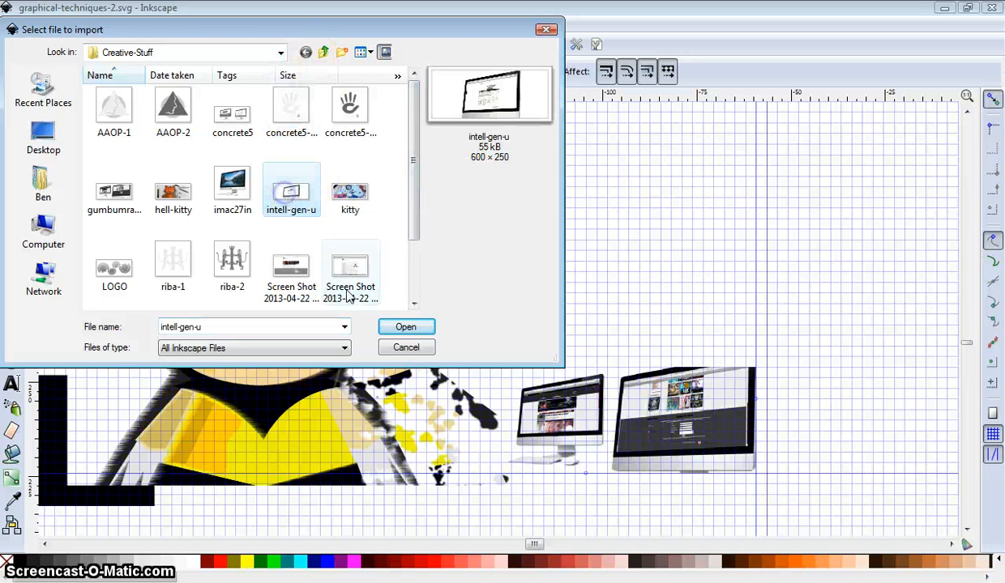
click(402, 328)
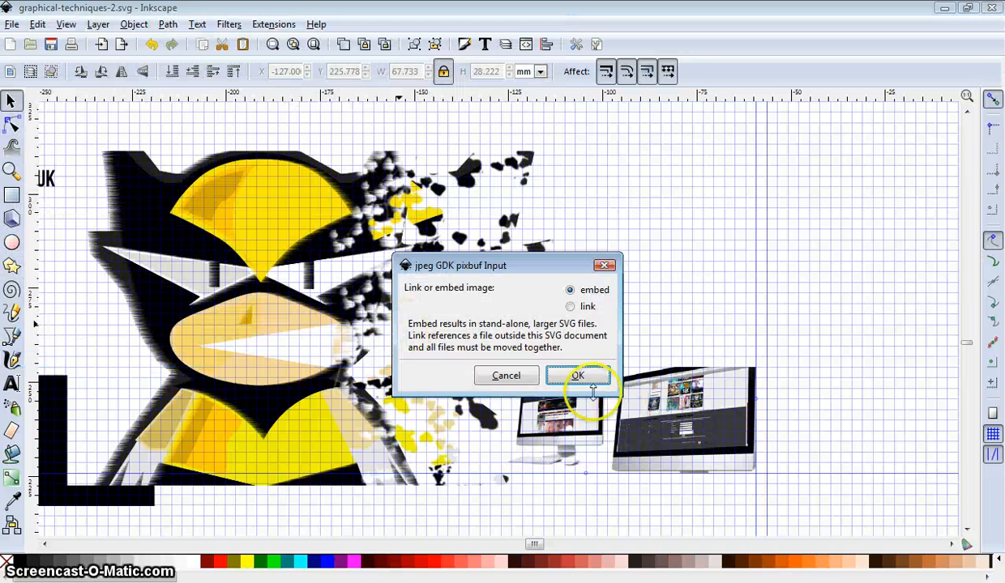
click(578, 377)
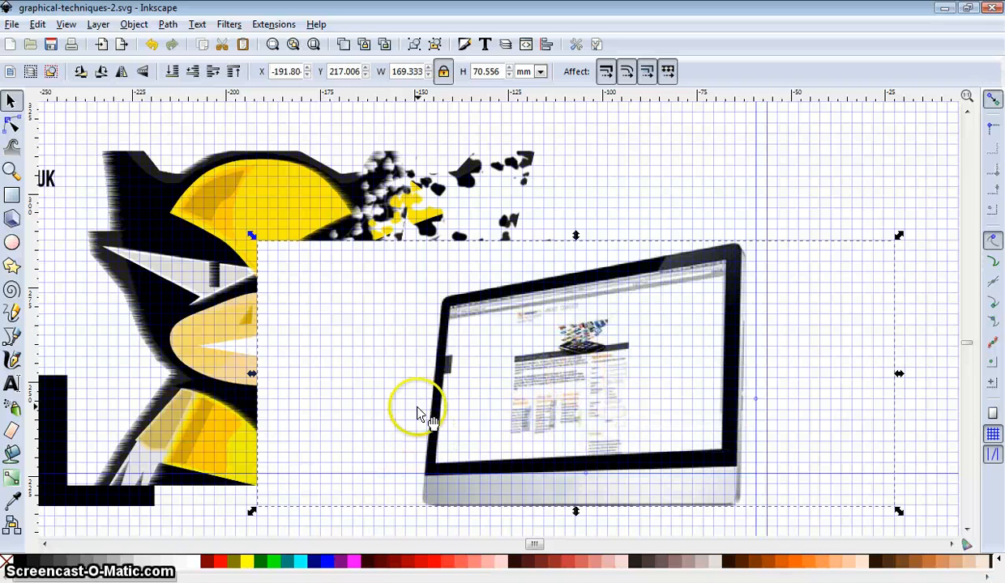
Align the single-monitor image's right edge to the vertical guide and scale it down proportionally to about 62.1 by 25.9 mm
drag(833, 447, 691, 300)
scroll(462, 387, up, 4)
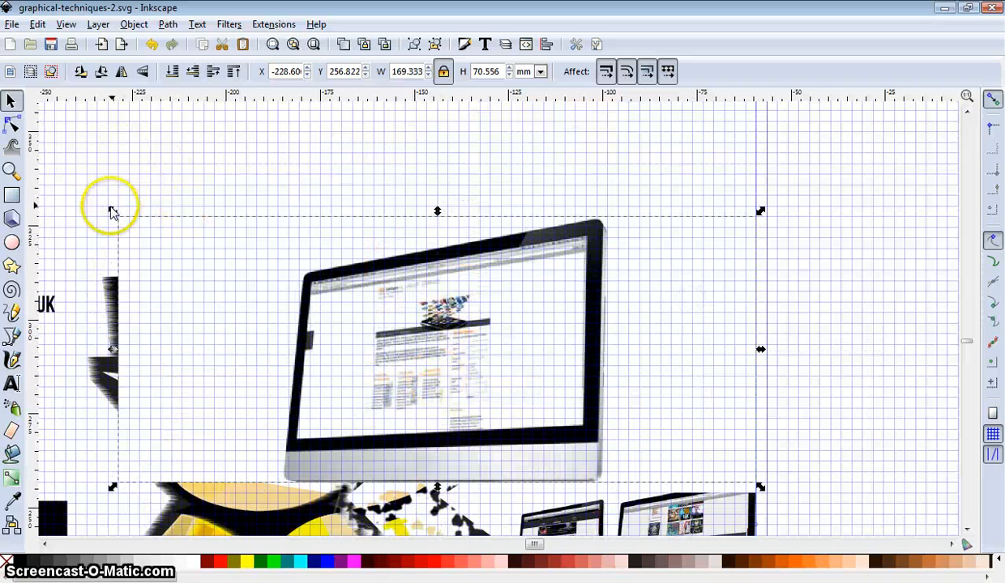
drag(112, 212, 518, 382)
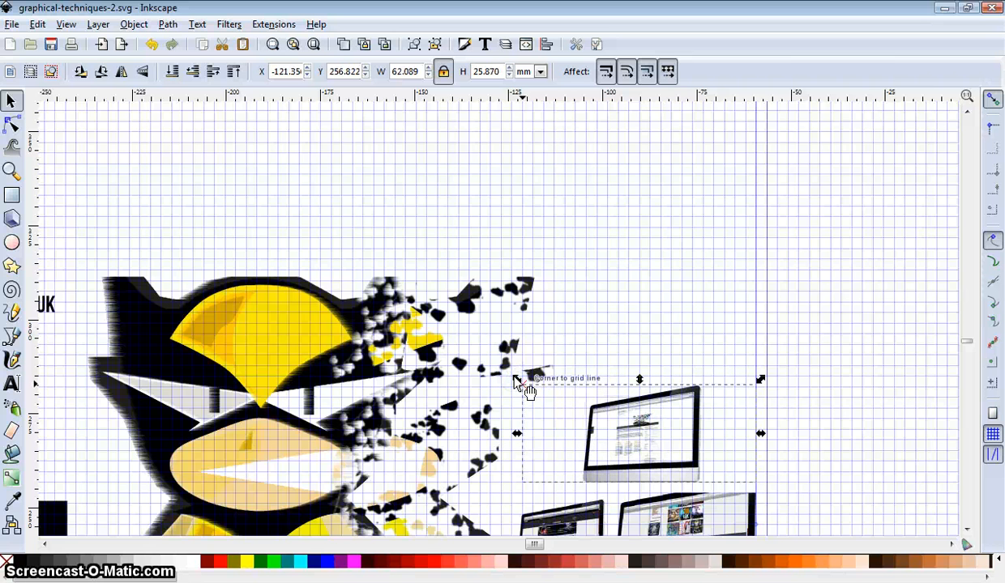
click(825, 338)
Place a horizontal guide just below the cover's upper edge and snap the single-monitor image's upper right corner to the guide intersection
scroll(820, 294, down, 3)
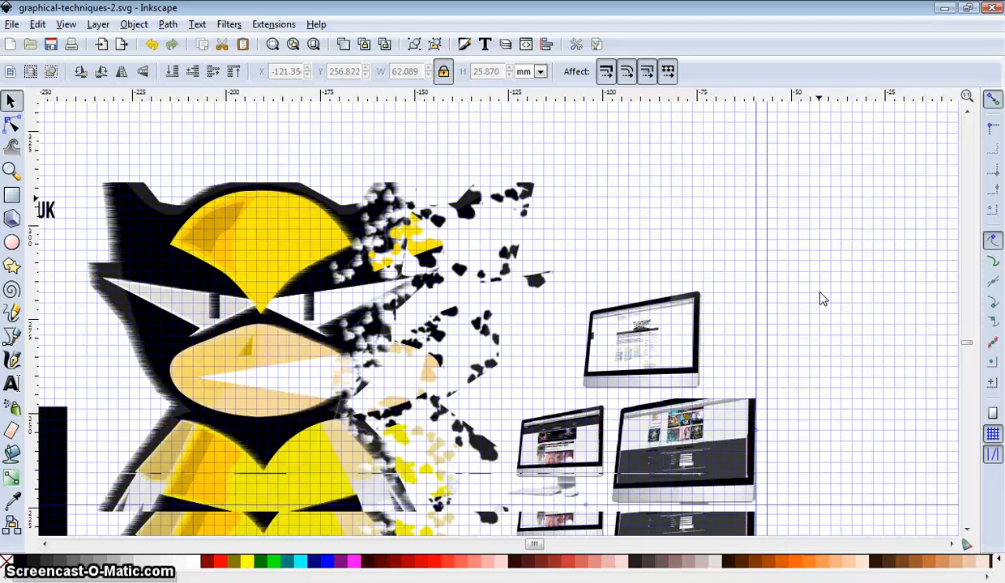
scroll(820, 294, down, 1)
scroll(711, 302, up, 2)
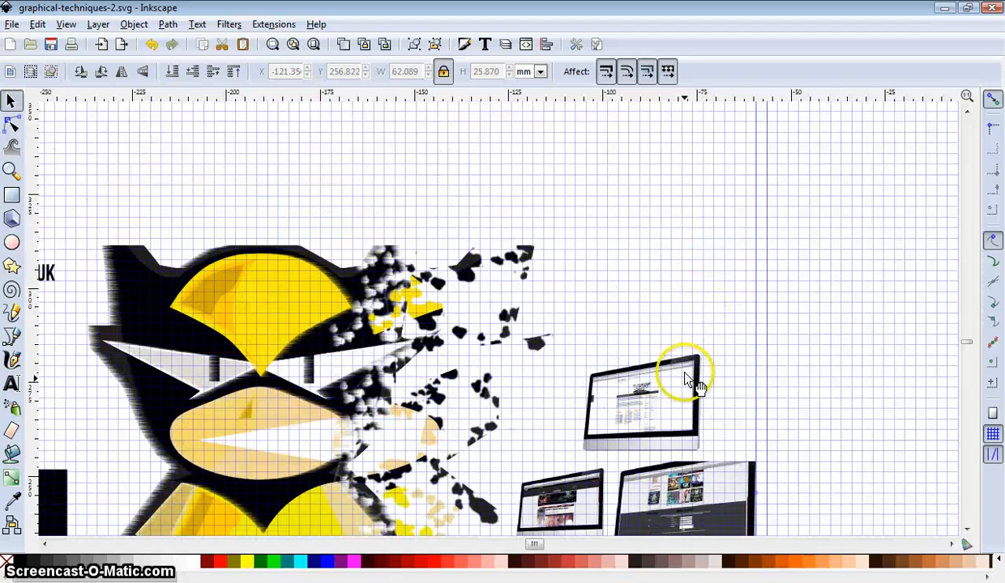
drag(468, 93, 668, 275)
drag(671, 404, 673, 291)
click(854, 350)
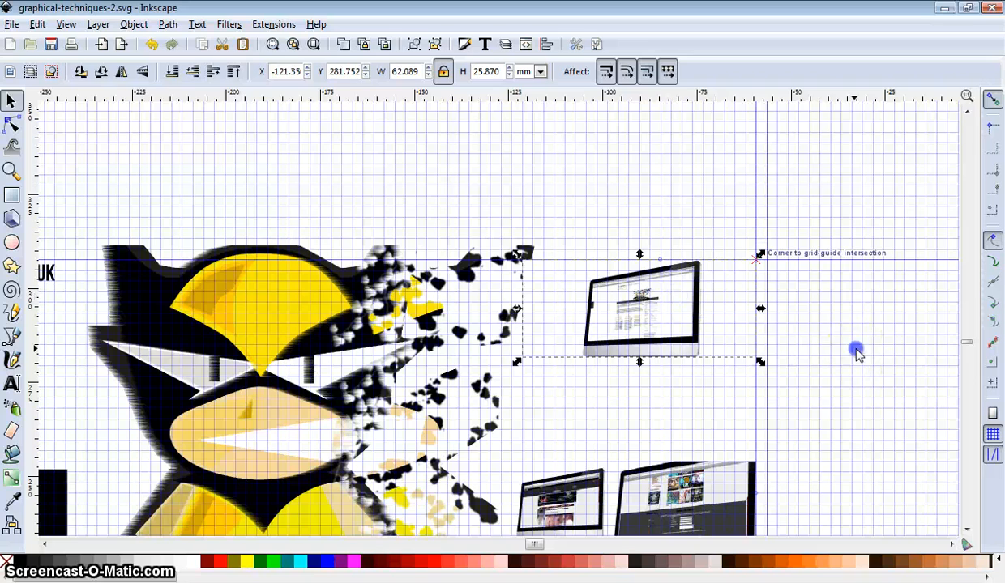
Delete the black profile-picture placeholder shape at the cover's lower left corner
scroll(859, 355, down, 3)
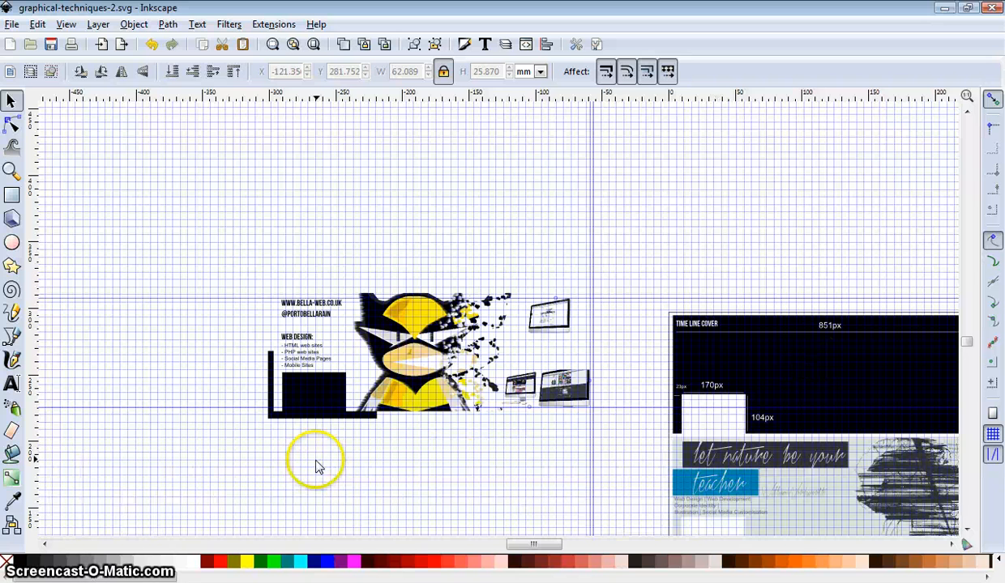
click(316, 391)
key(Delete)
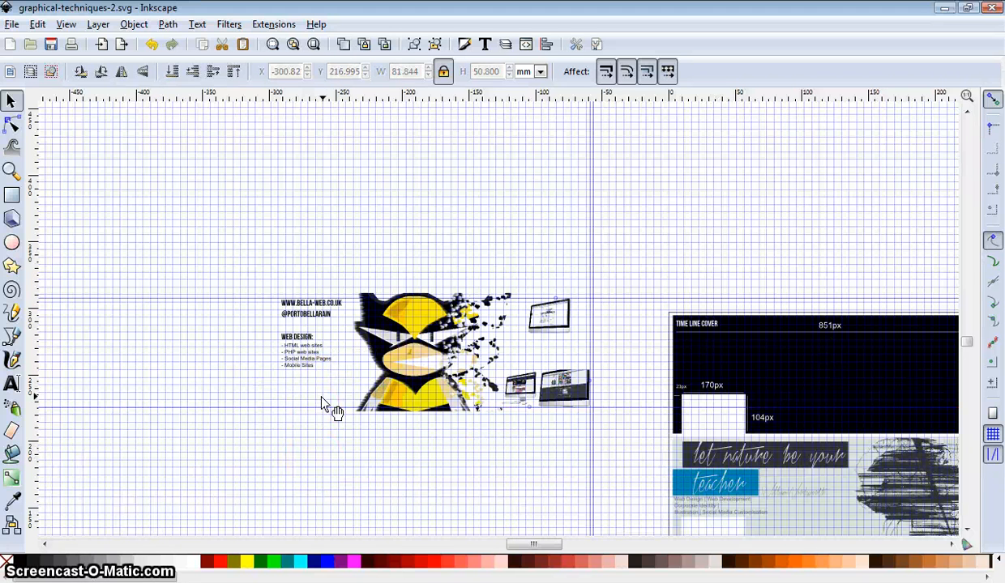
Group all of the cover's text, the Wolverine artwork and the monitor images into one object
drag(227, 261, 634, 468)
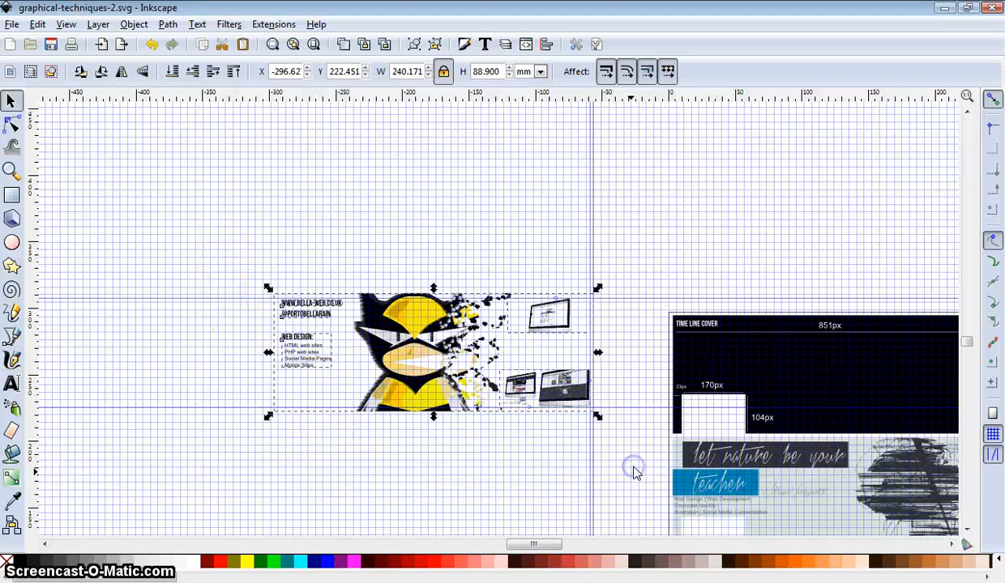
click(133, 24)
click(153, 89)
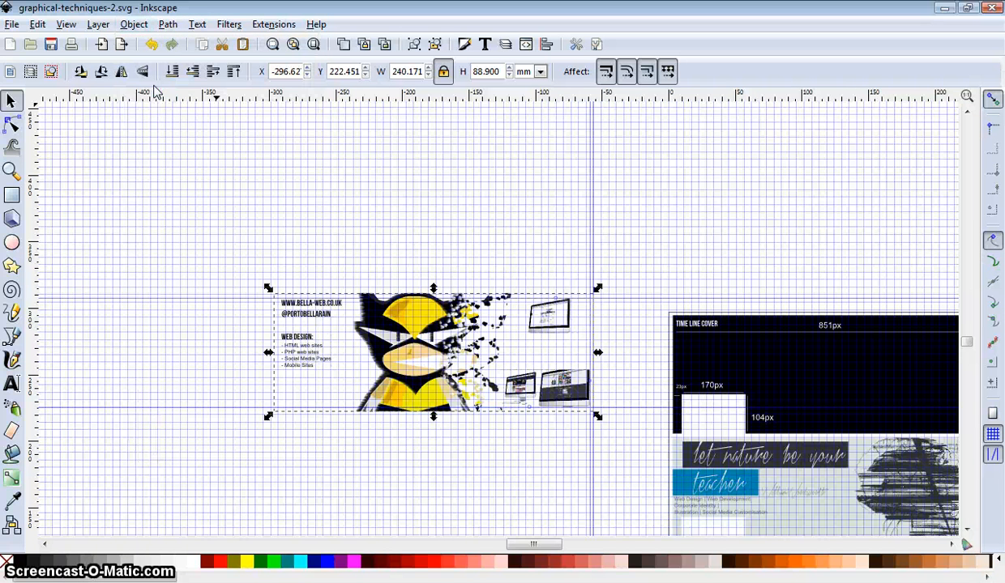
Set up a bitmap export of the selected cover group at 90 dpi
click(12, 24)
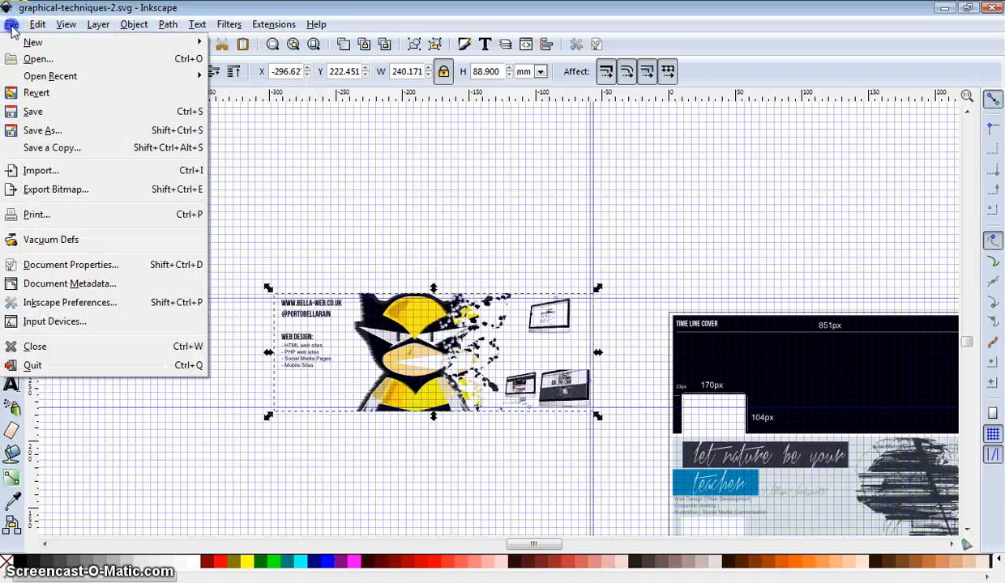
click(88, 190)
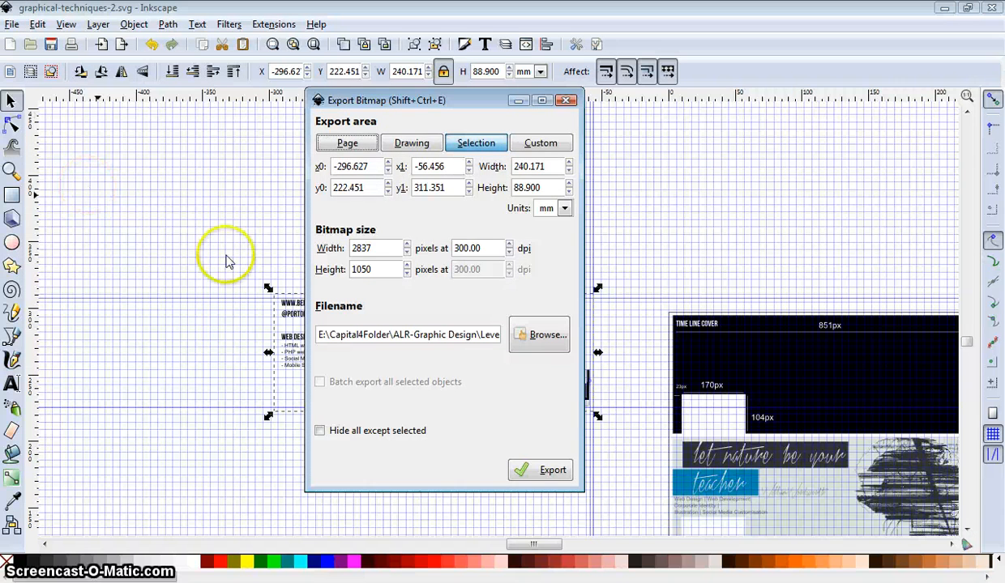
drag(481, 248, 421, 247)
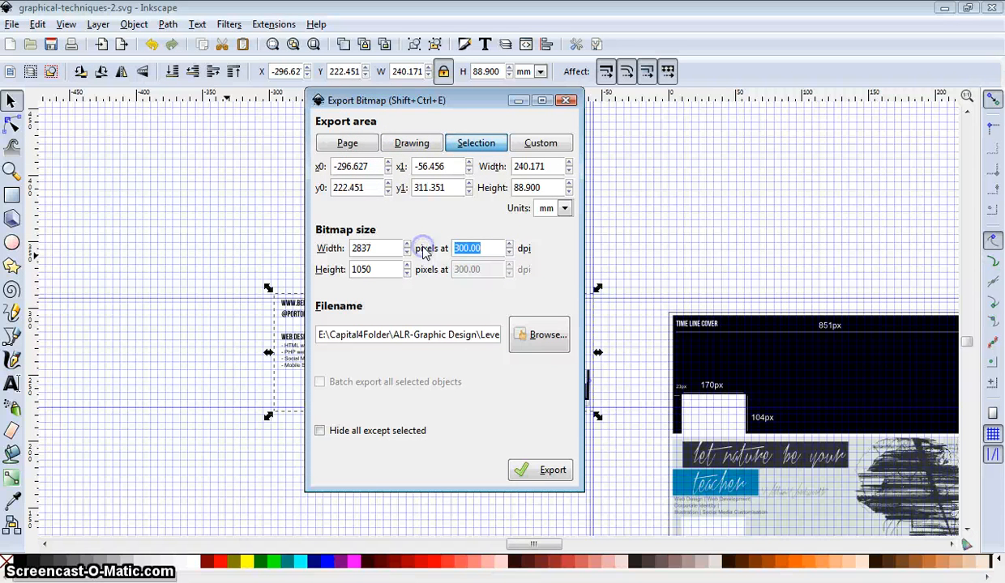
text(90)
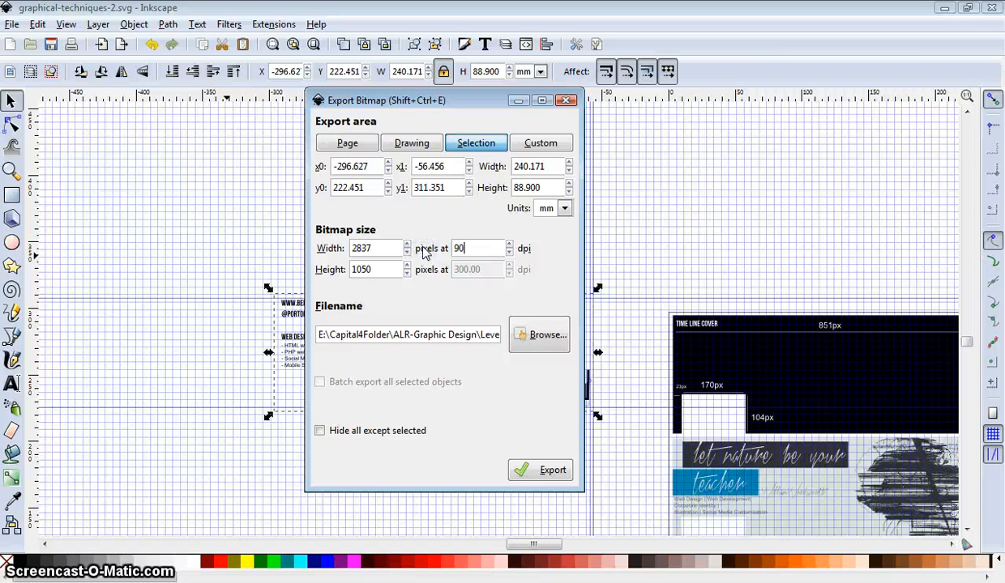
click(376, 250)
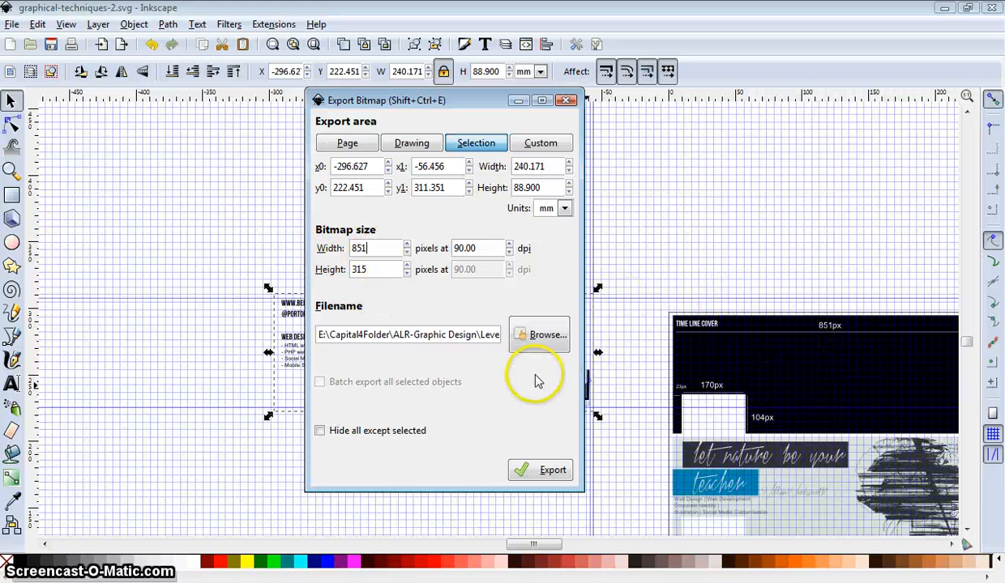
Export the cover to the Desktop as a PNG named "TIMELINE-COVER" and close the export dialog
click(536, 337)
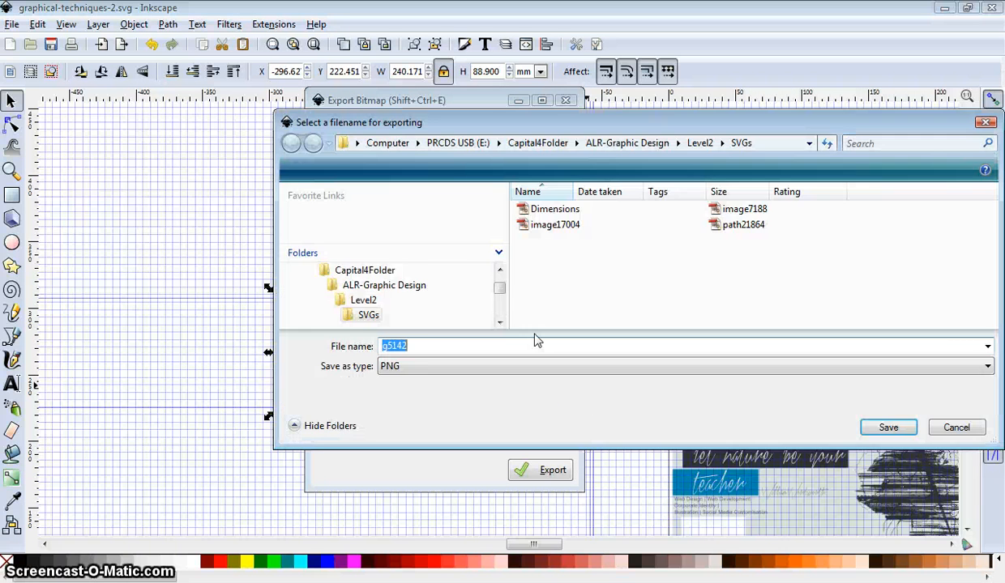
scroll(359, 313, up, 5)
drag(500, 290, 499, 273)
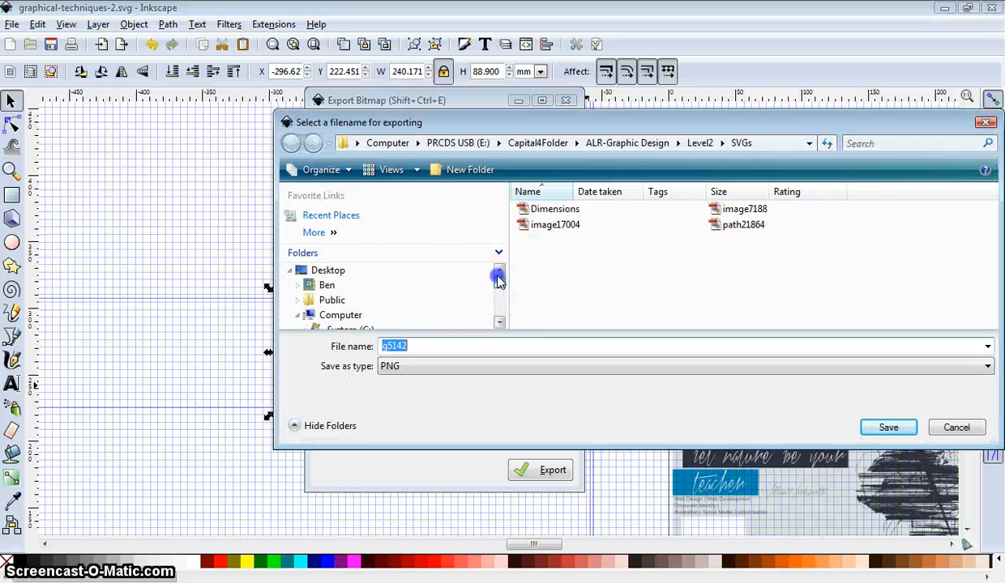
click(327, 268)
click(419, 346)
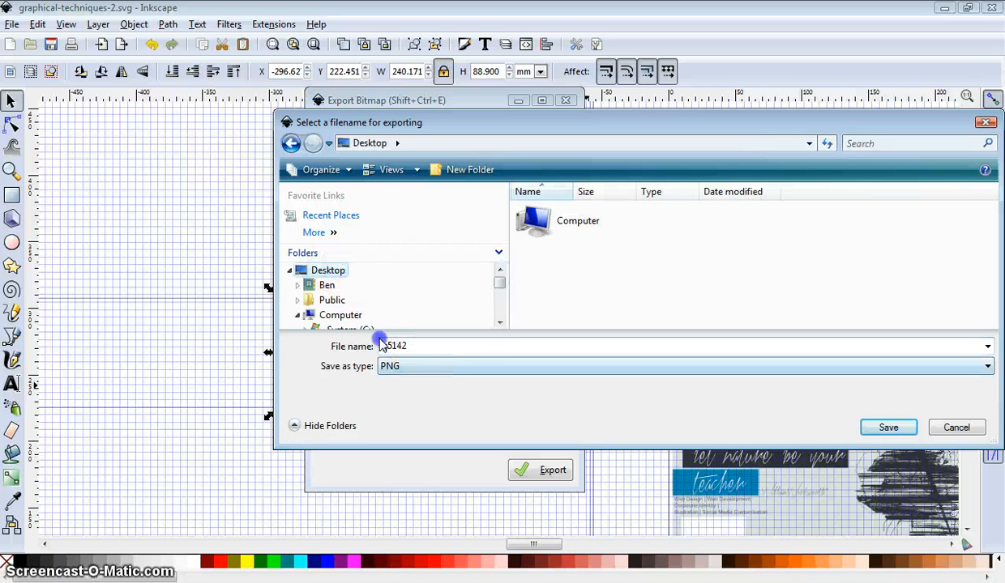
double_click(394, 346)
text(TIMELINE-COVER)
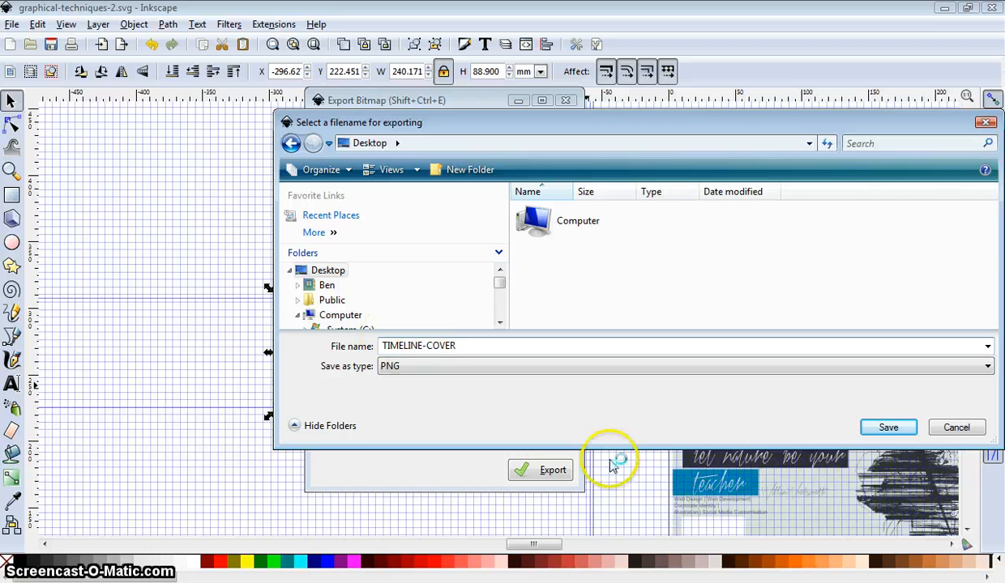
click(876, 431)
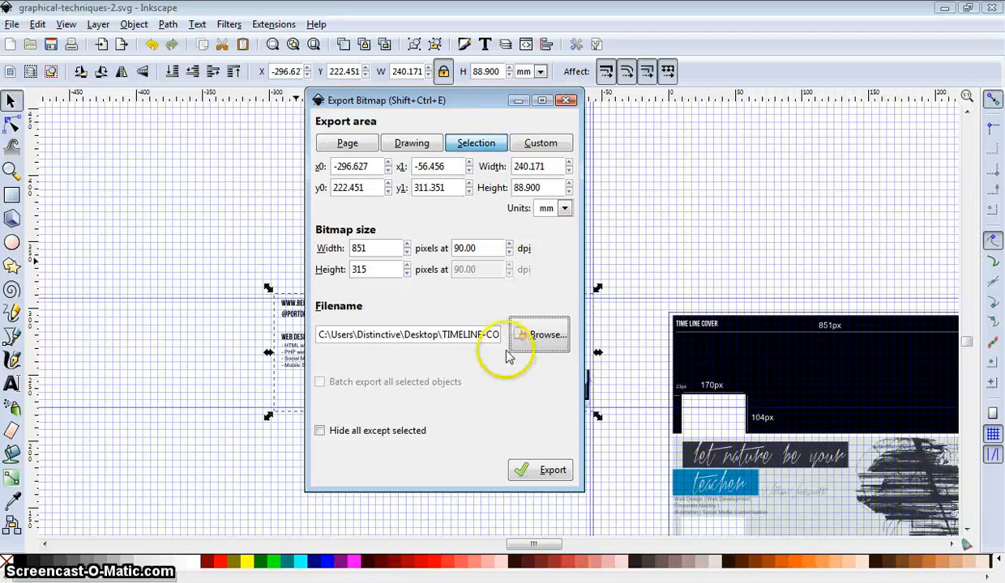
click(539, 471)
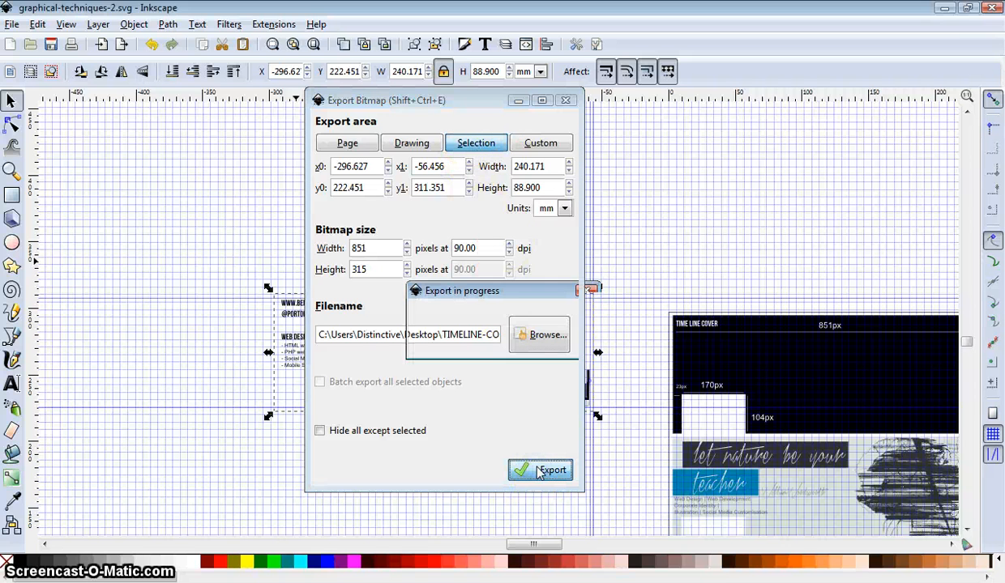
click(565, 101)
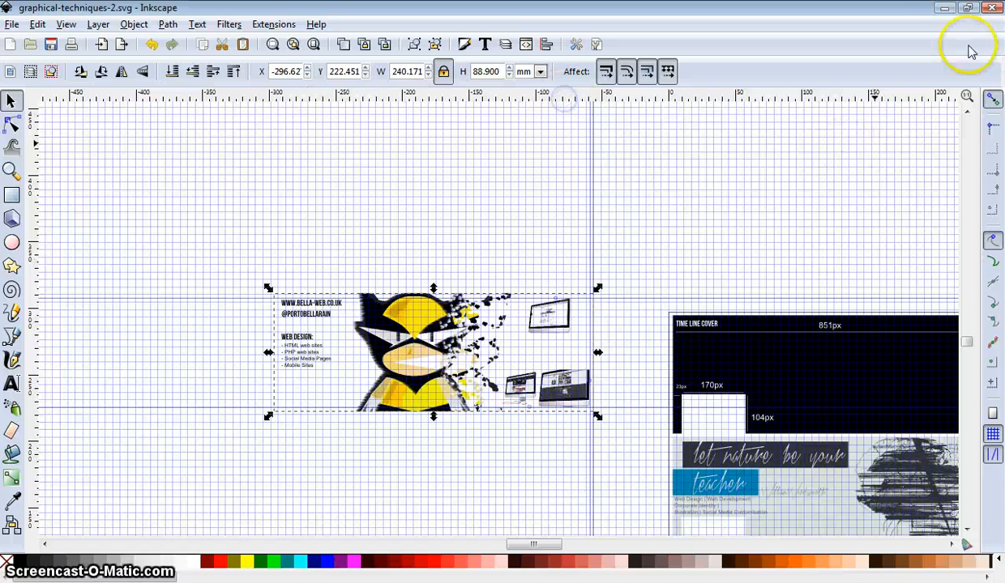
Minimize Inkscape, open the exported TIMELINE-COVER image from the desktop in Adobe ImageReady and maximize its document window to inspect it
click(944, 9)
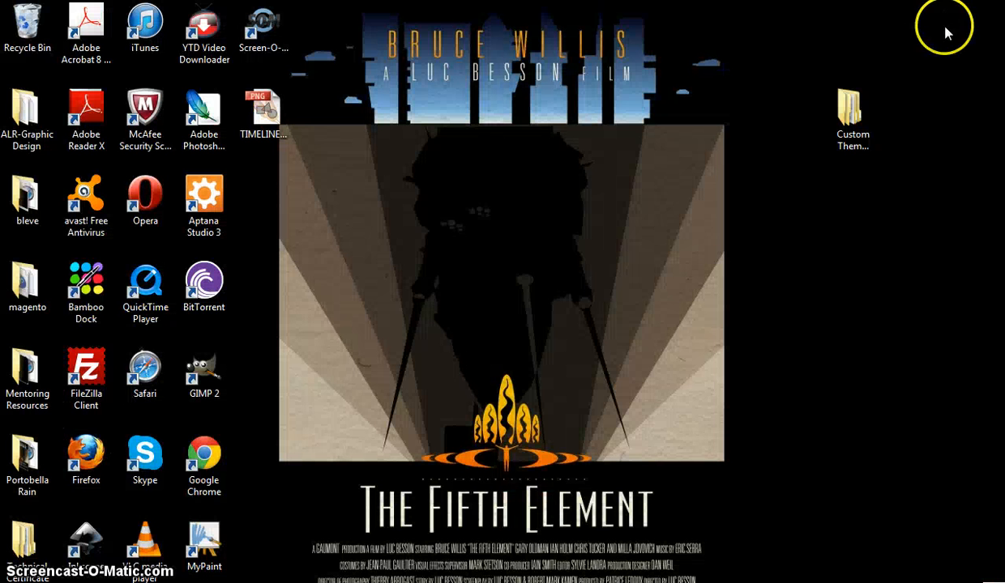
click(273, 118)
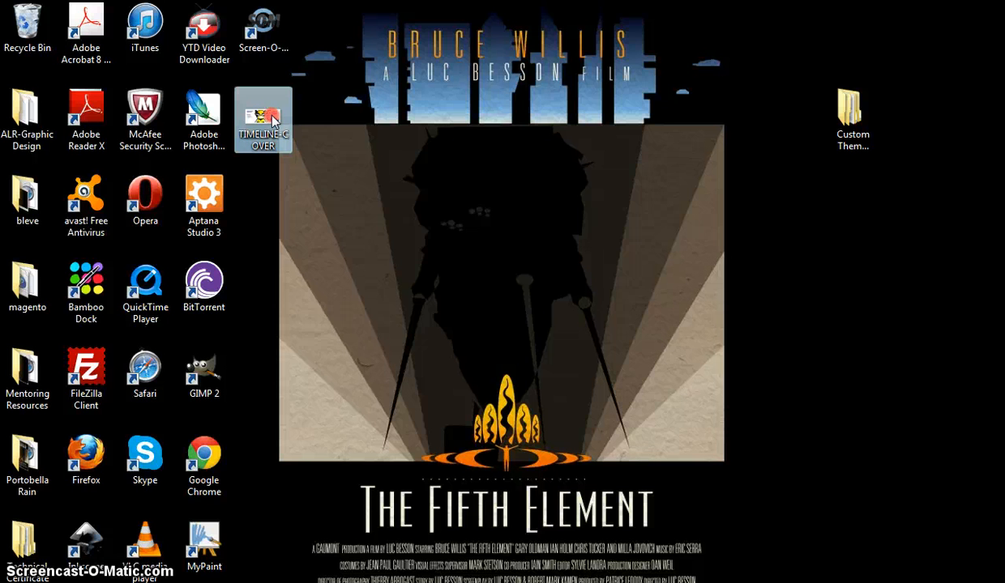
click(452, 444)
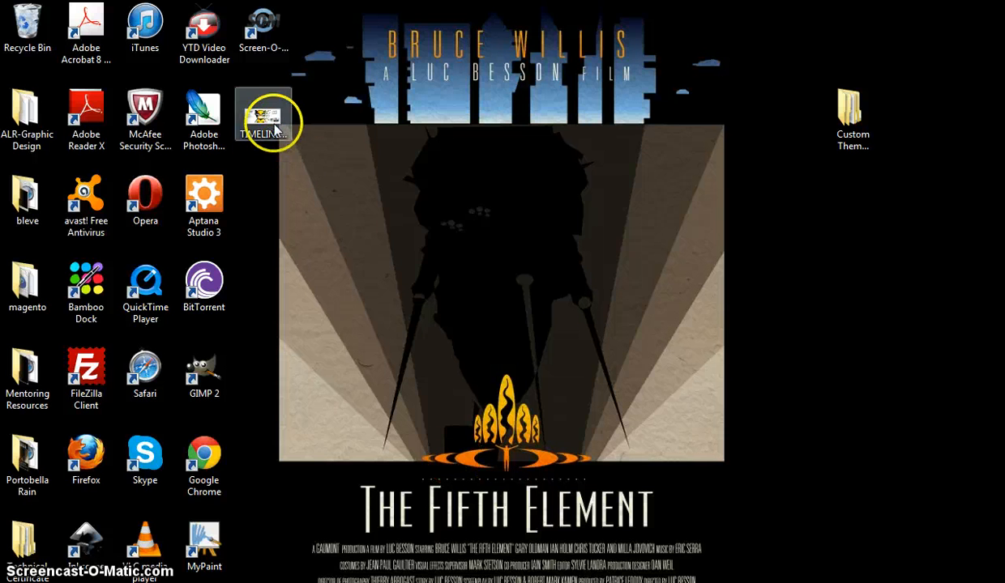
right_click(277, 125)
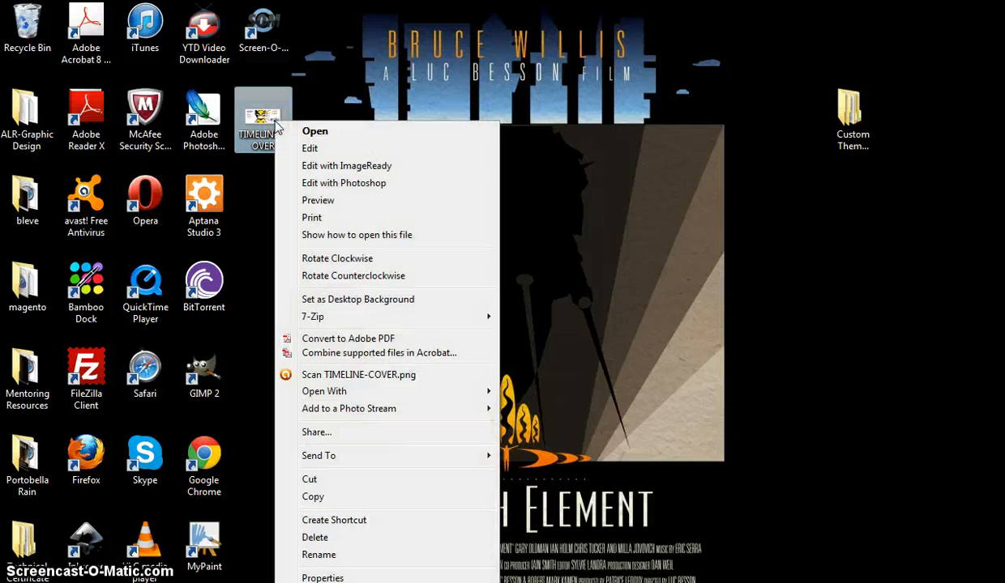
click(333, 203)
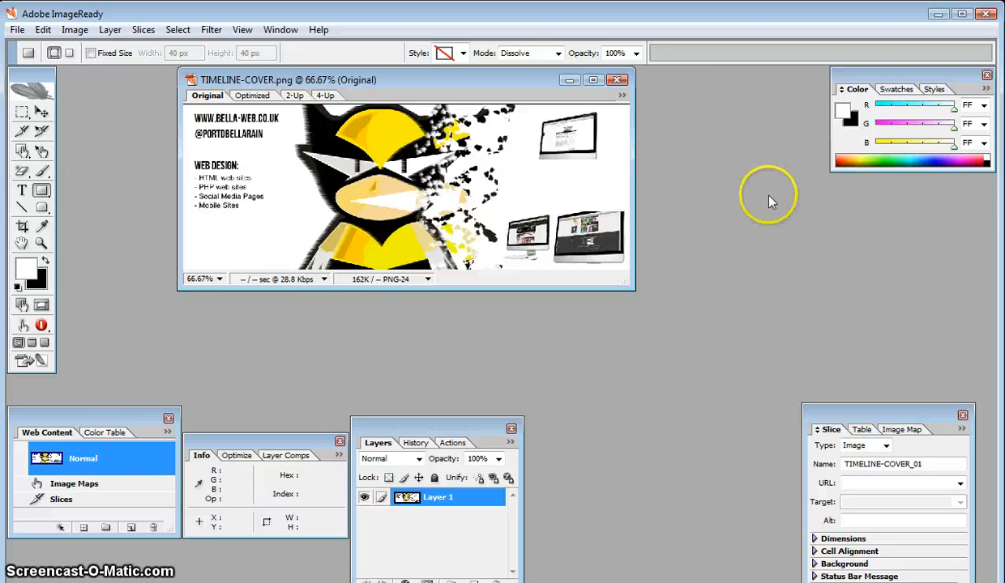
click(592, 80)
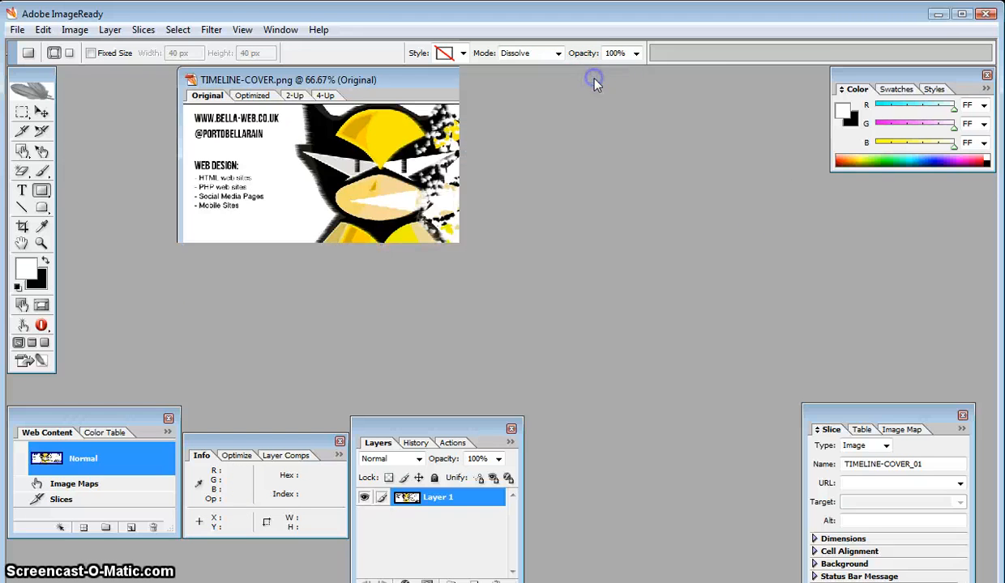